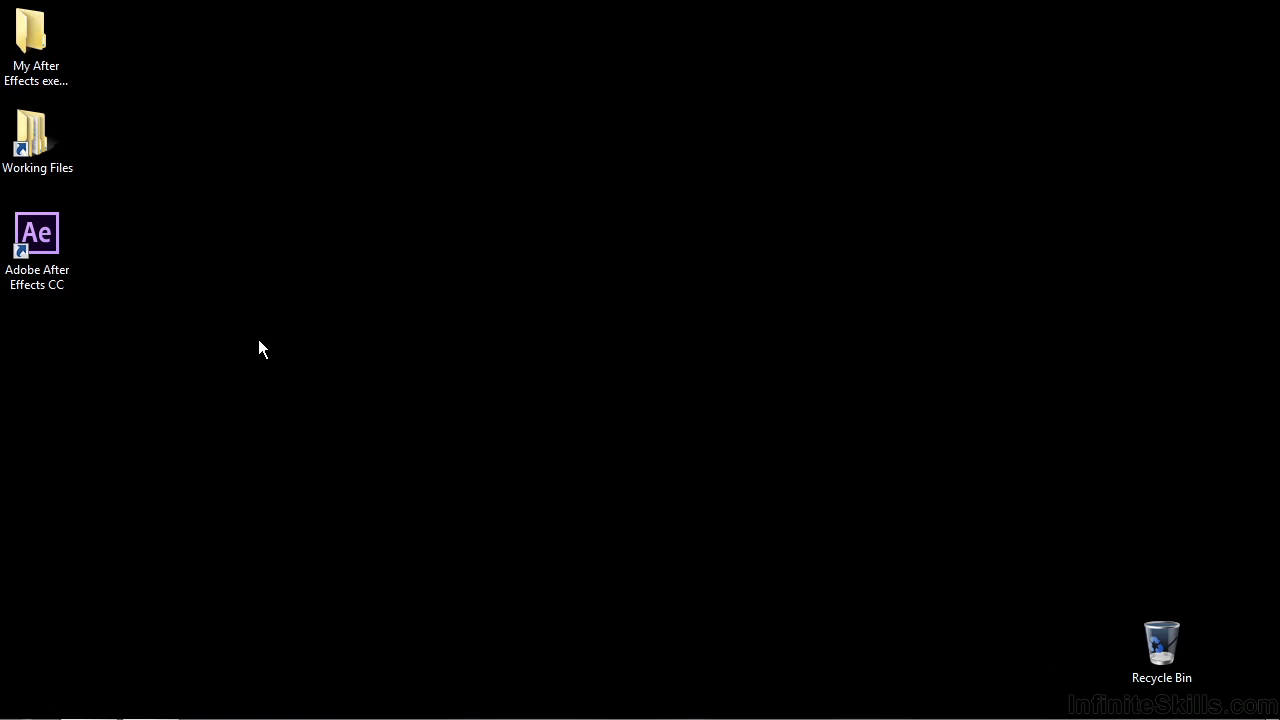
# Launch Adobe After Effects and create a MAXON CINEMA 4D file named test in the My After Effects exercise files folder.
pyautogui.doubleClick(37, 240)
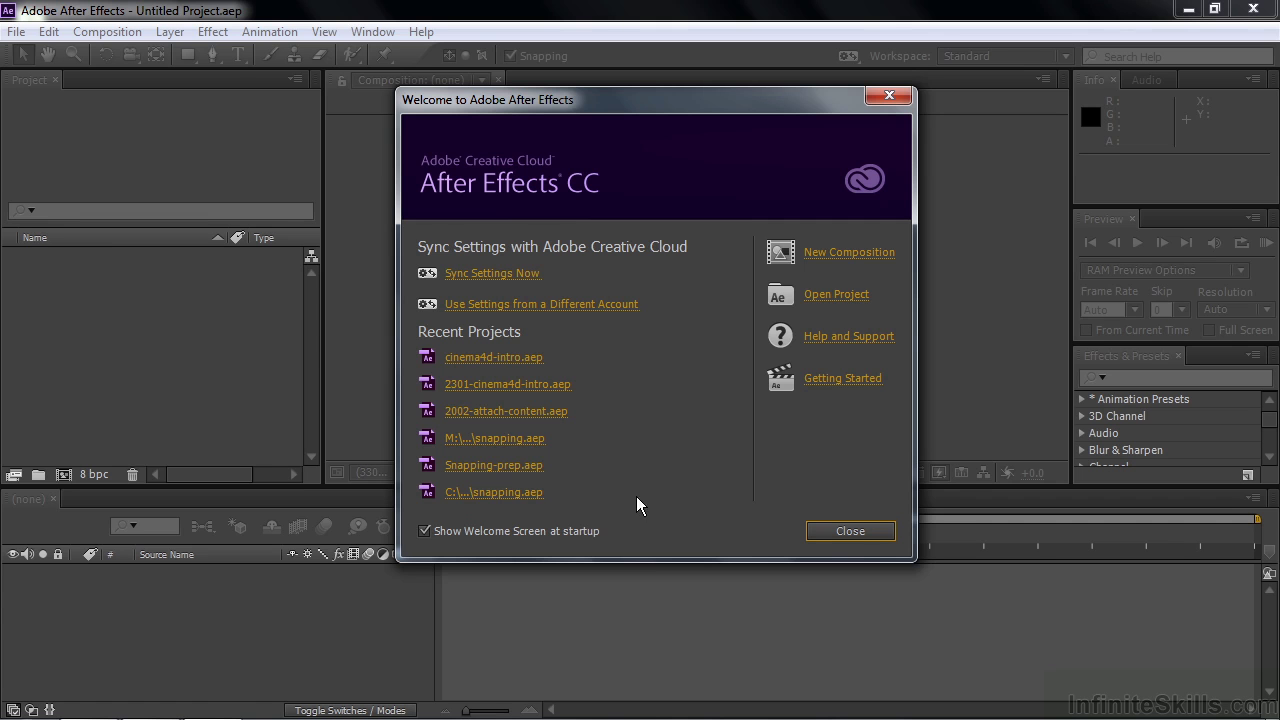
pyautogui.click(850, 531)
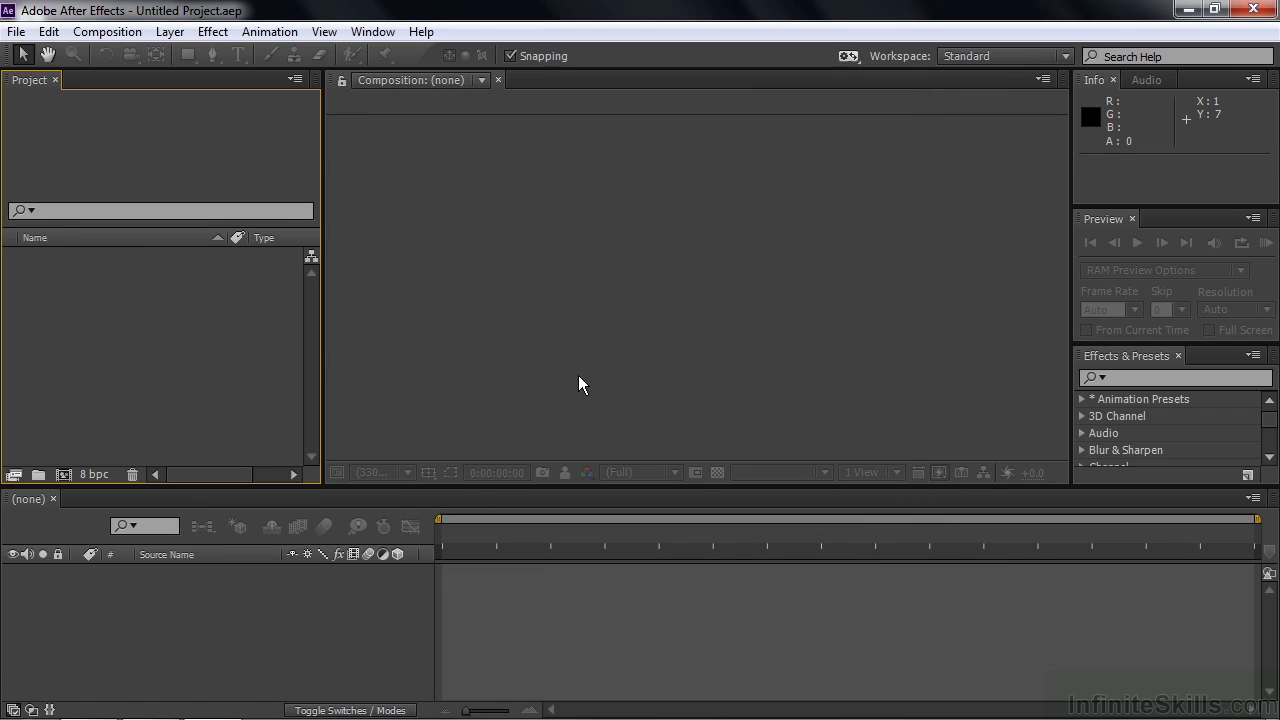
pyautogui.click(16, 31)
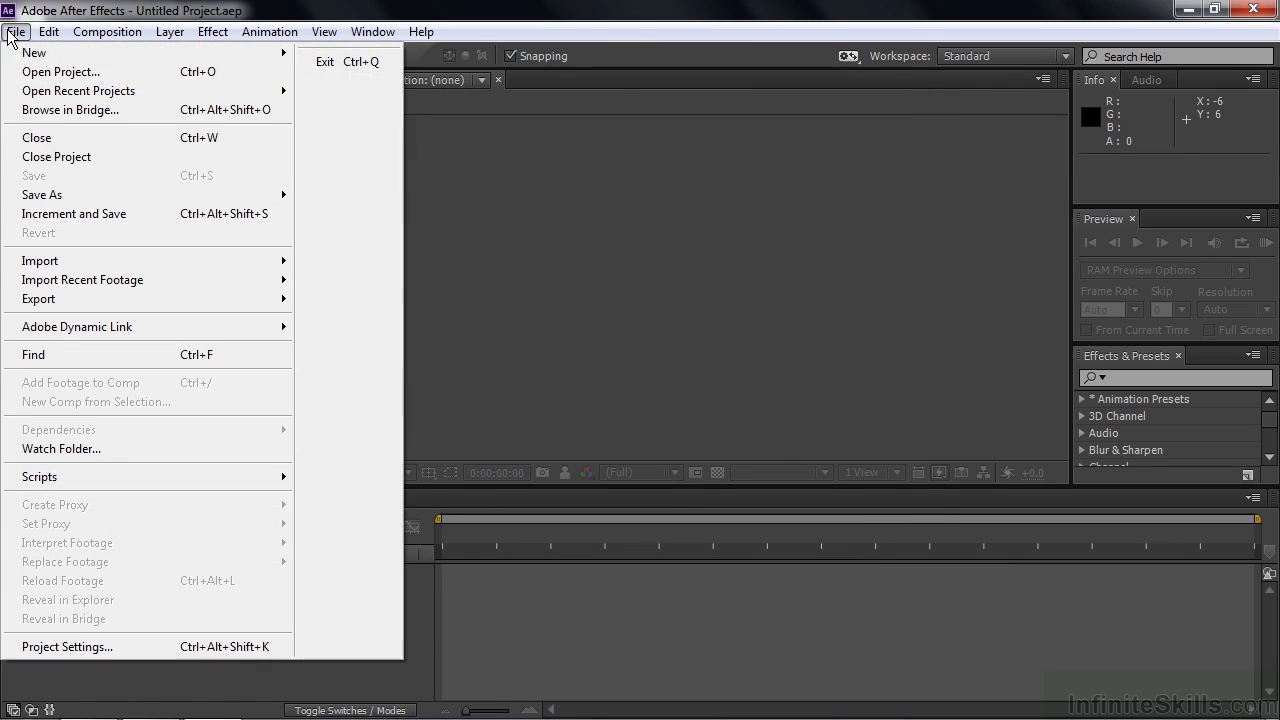
pyautogui.moveTo(47, 55)
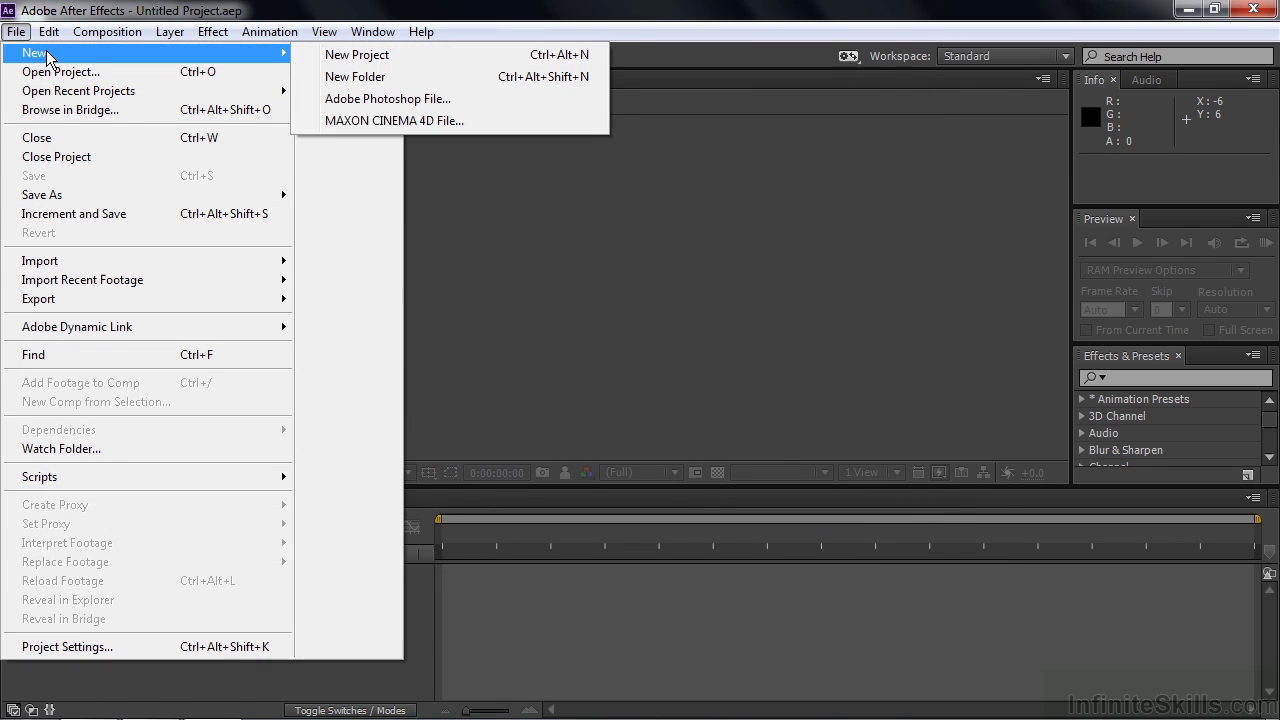
pyautogui.click(330, 121)
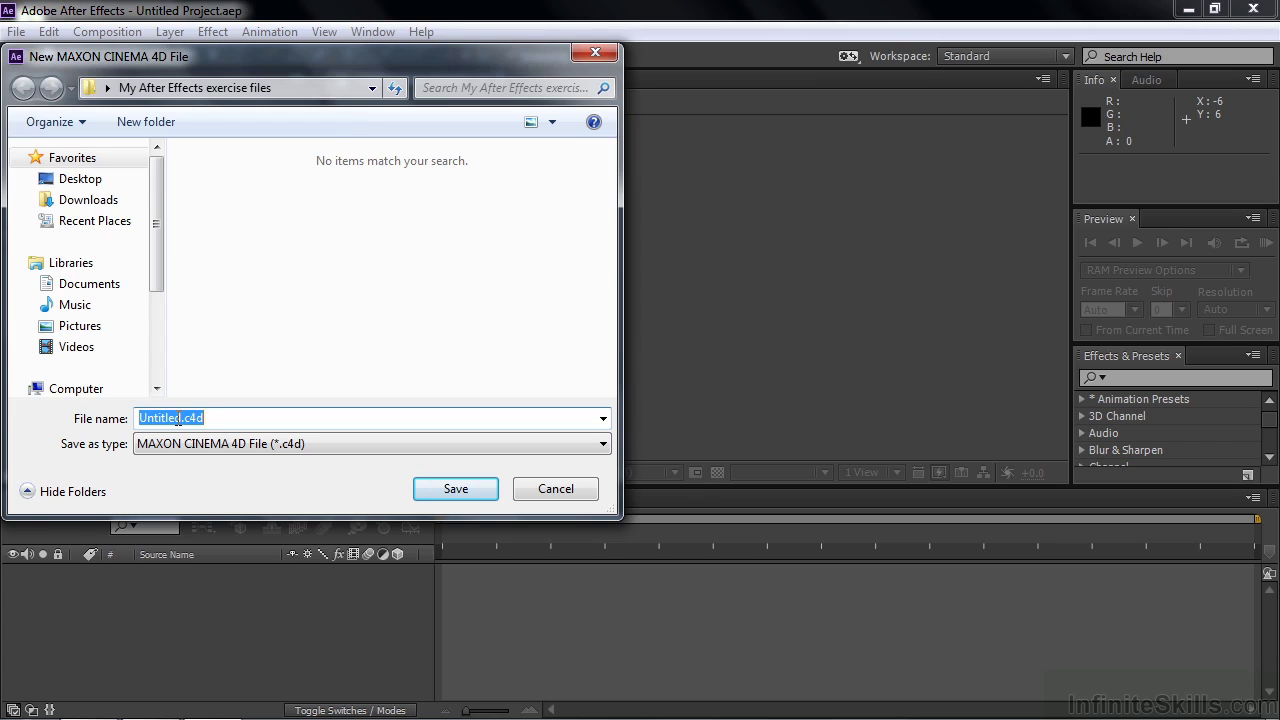
pyautogui.write('test')
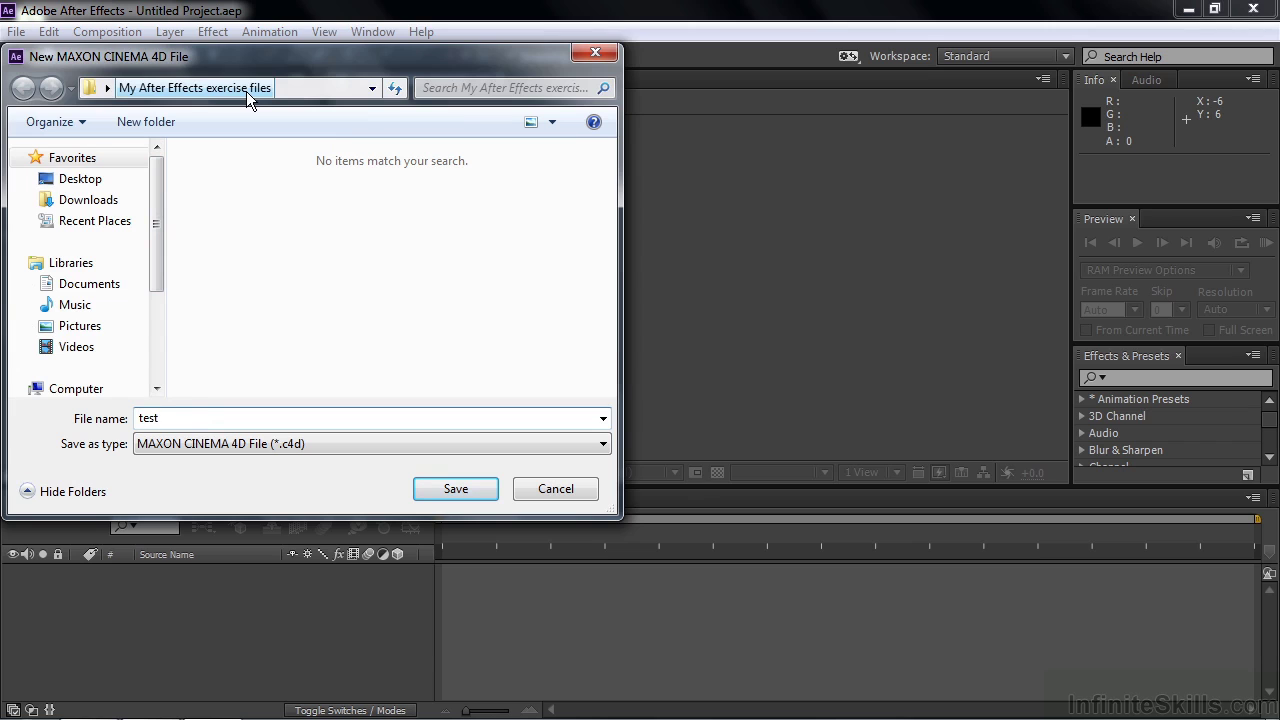
pyautogui.click(453, 489)
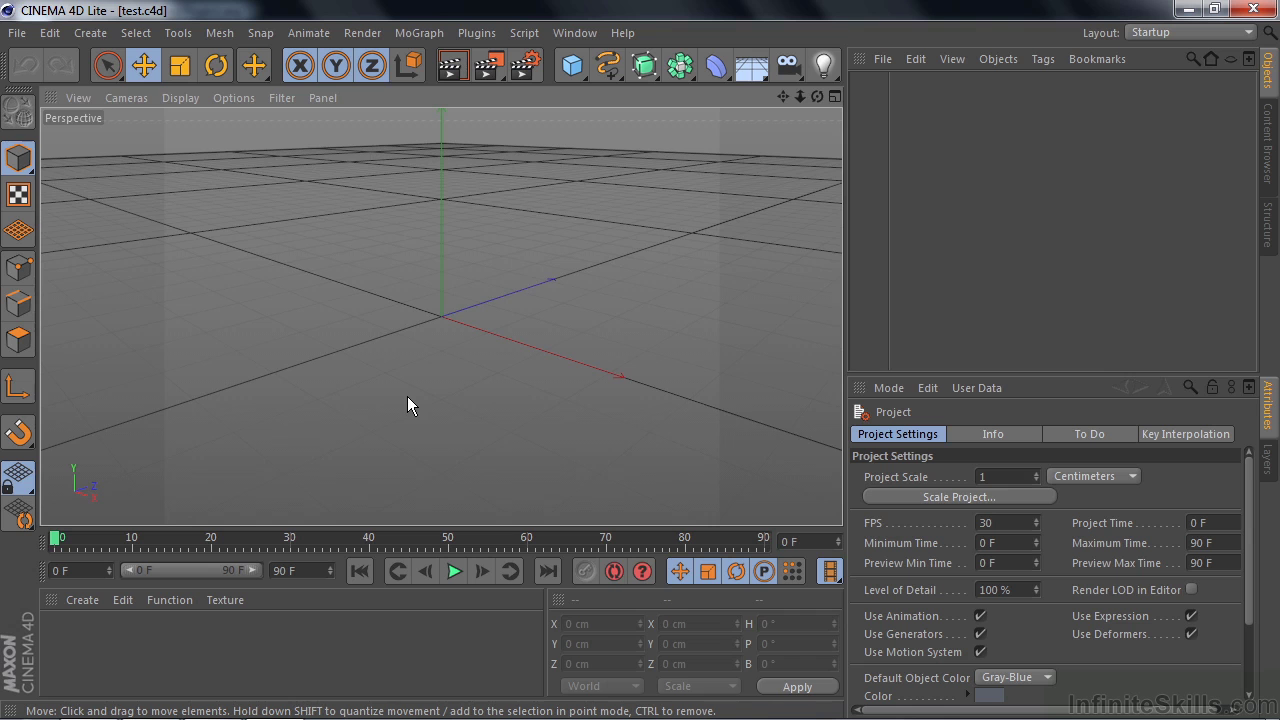
# Add a cube primitive at the origin of the CINEMA 4D Lite scene.
pyautogui.keyDown('alt'); pyautogui.moveTo(403, 403); pyautogui.dragTo(518, 463); pyautogui.keyUp('alt')
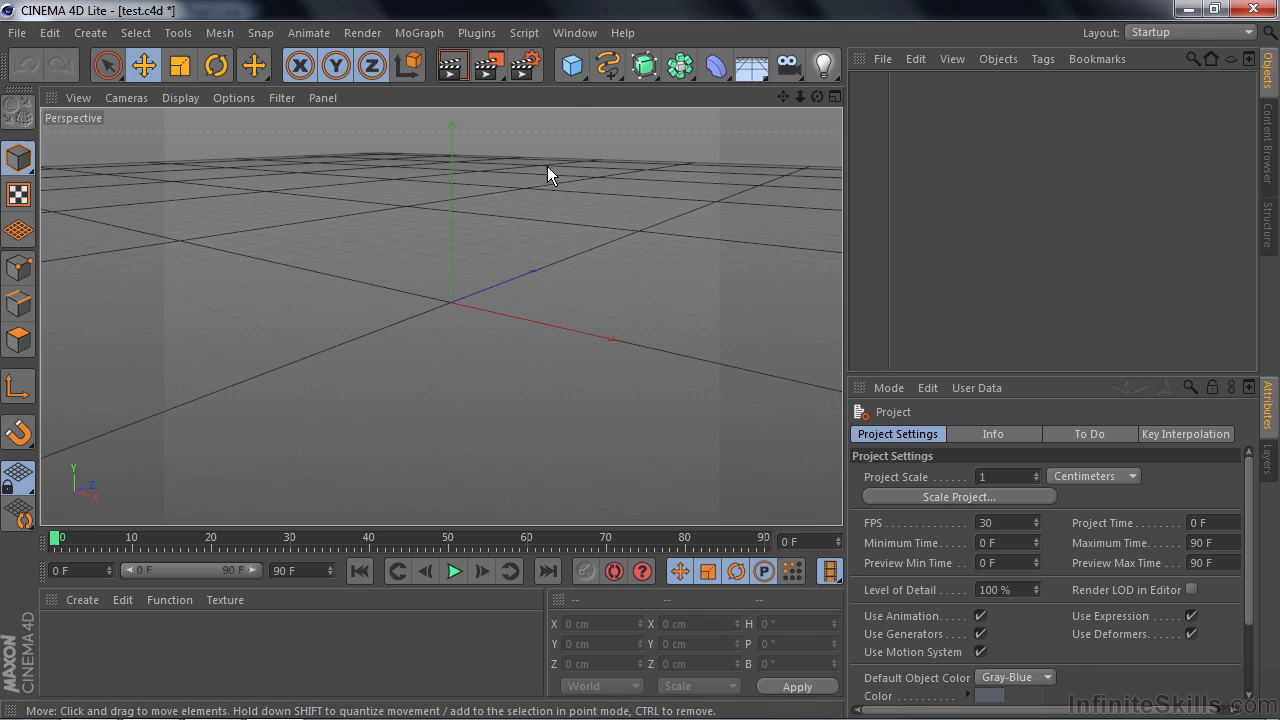
pyautogui.click(585, 78)
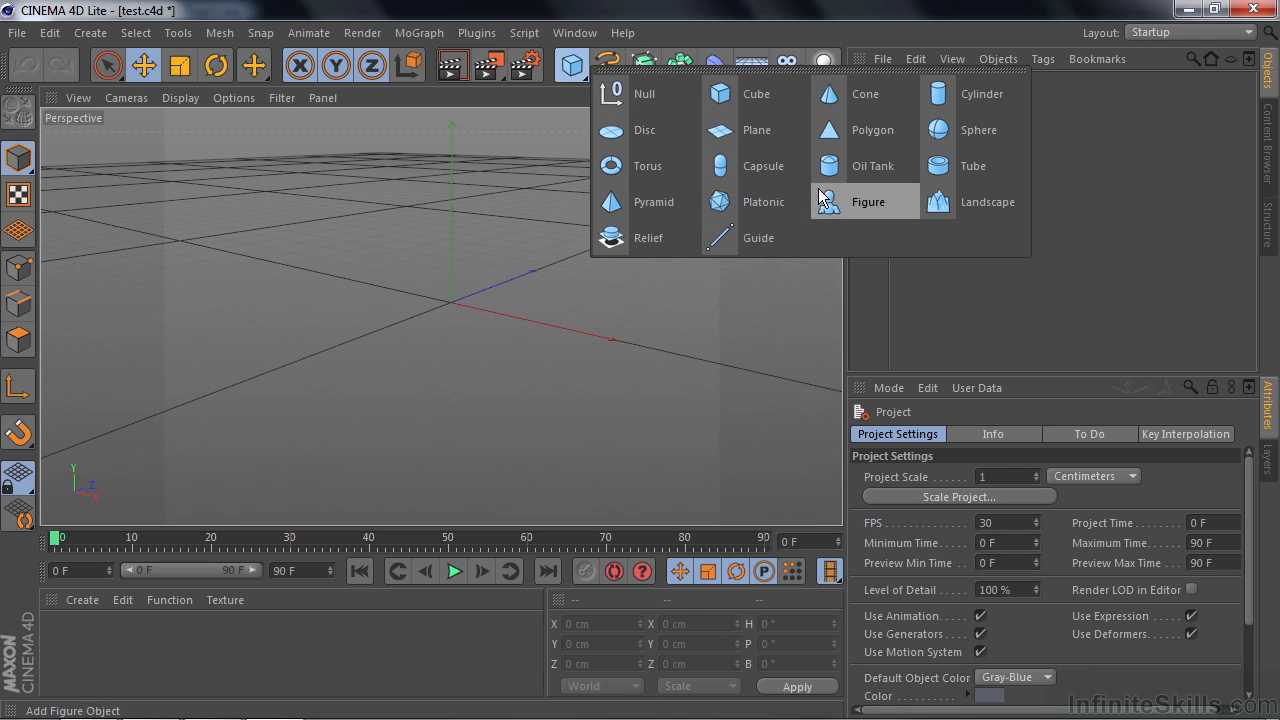
pyautogui.click(723, 94)
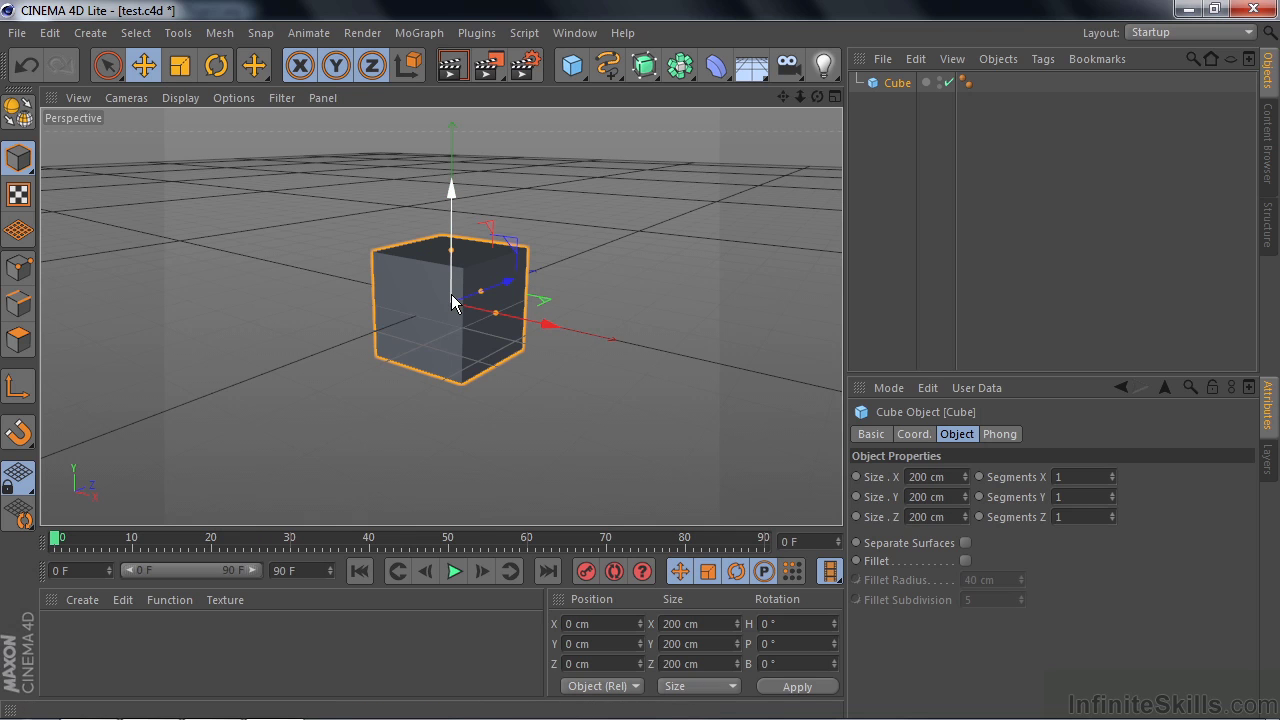
# Move the cube slightly along all three axes to about X -16, Y -4 and Z -6 cm.
pyautogui.keyDown('alt'); pyautogui.moveTo(465, 437); pyautogui.dragTo(448, 465); pyautogui.keyUp('alt')
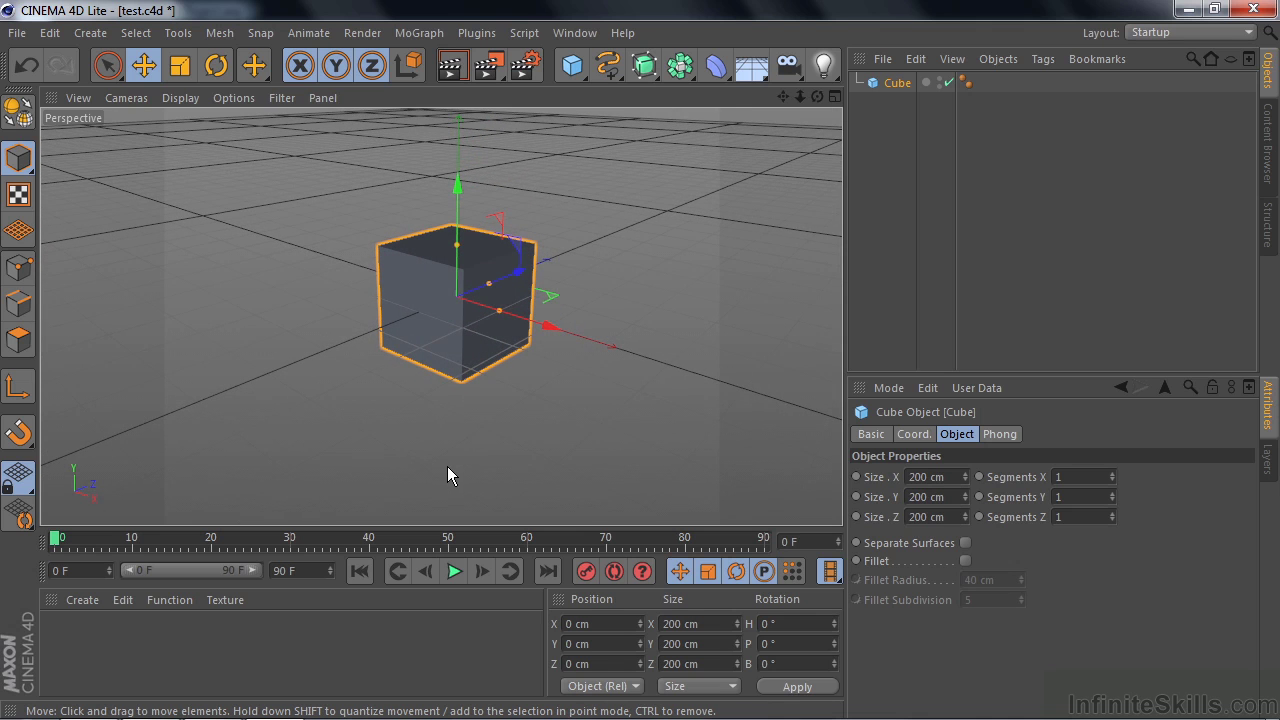
pyautogui.moveTo(549, 324)
pyautogui.mouseDown()
pyautogui.moveTo(691, 366)
pyautogui.moveTo(543, 320)
pyautogui.mouseUp()
pyautogui.moveTo(514, 272)
pyautogui.mouseDown()
pyautogui.moveTo(651, 194)
pyautogui.moveTo(506, 266)
pyautogui.mouseUp()
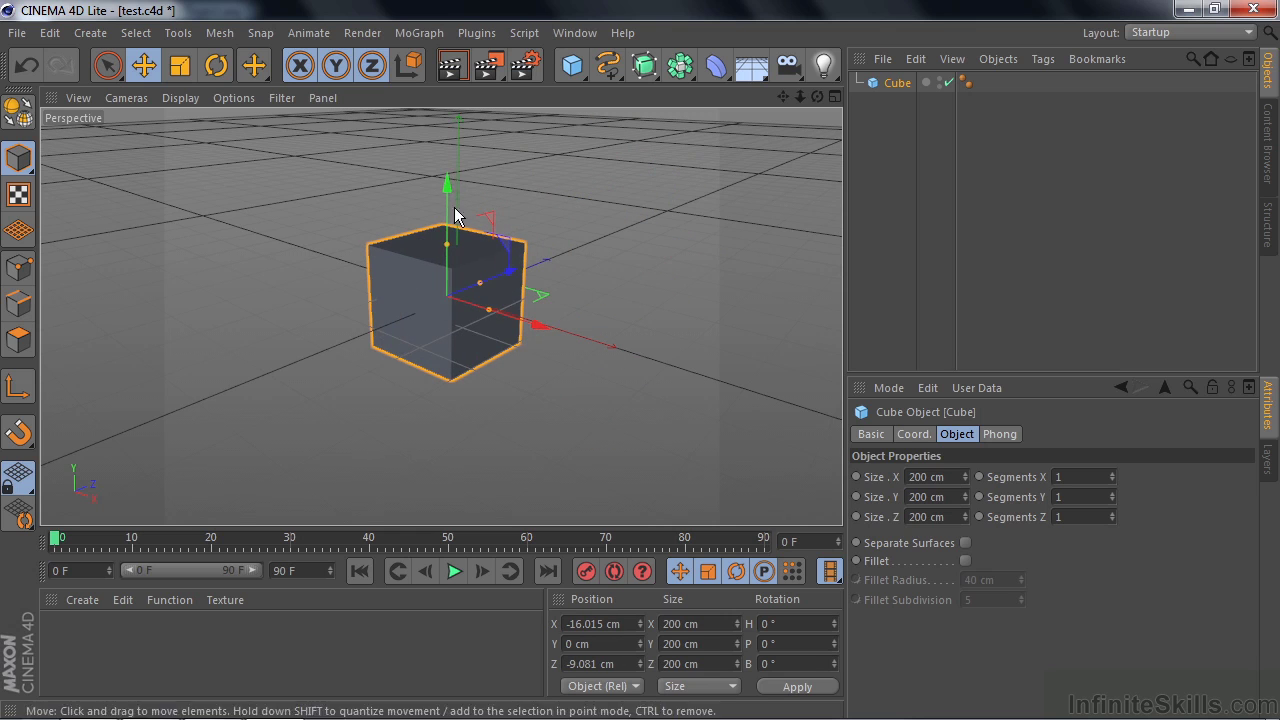
pyautogui.moveTo(444, 184); pyautogui.dragTo(418, 321)
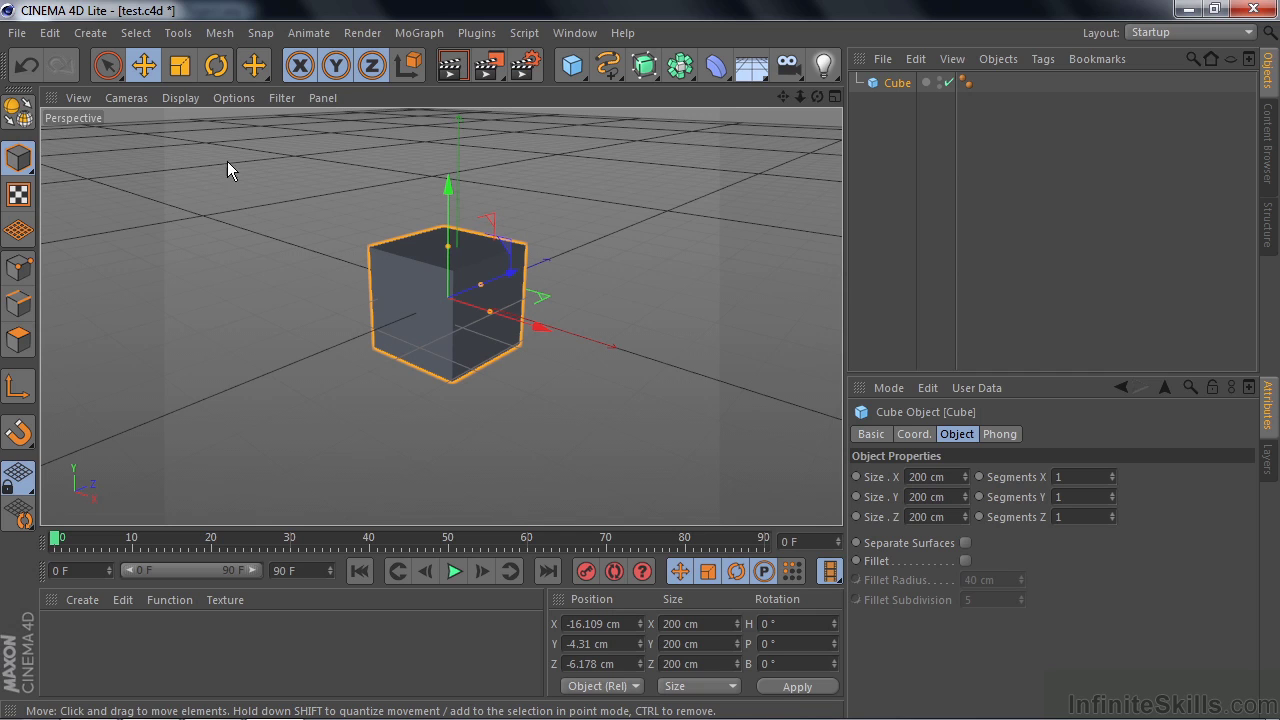
# Scale the cube along each axis to about 300 cm in X, 318 cm in Y and 415 cm in Z.
pyautogui.click(182, 66)
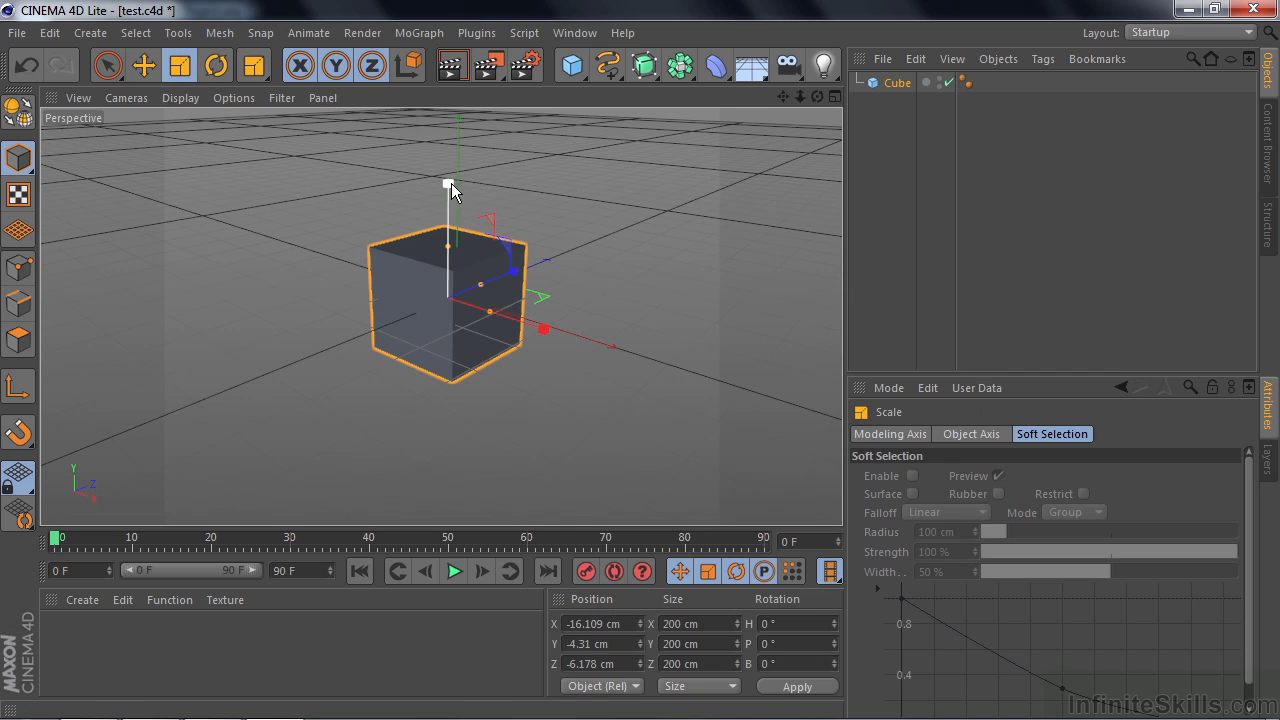
pyautogui.moveTo(451, 183); pyautogui.dragTo(500, 323)
pyautogui.moveTo(449, 235); pyautogui.dragTo(449, 195)
pyautogui.moveTo(497, 317); pyautogui.dragTo(525, 320)
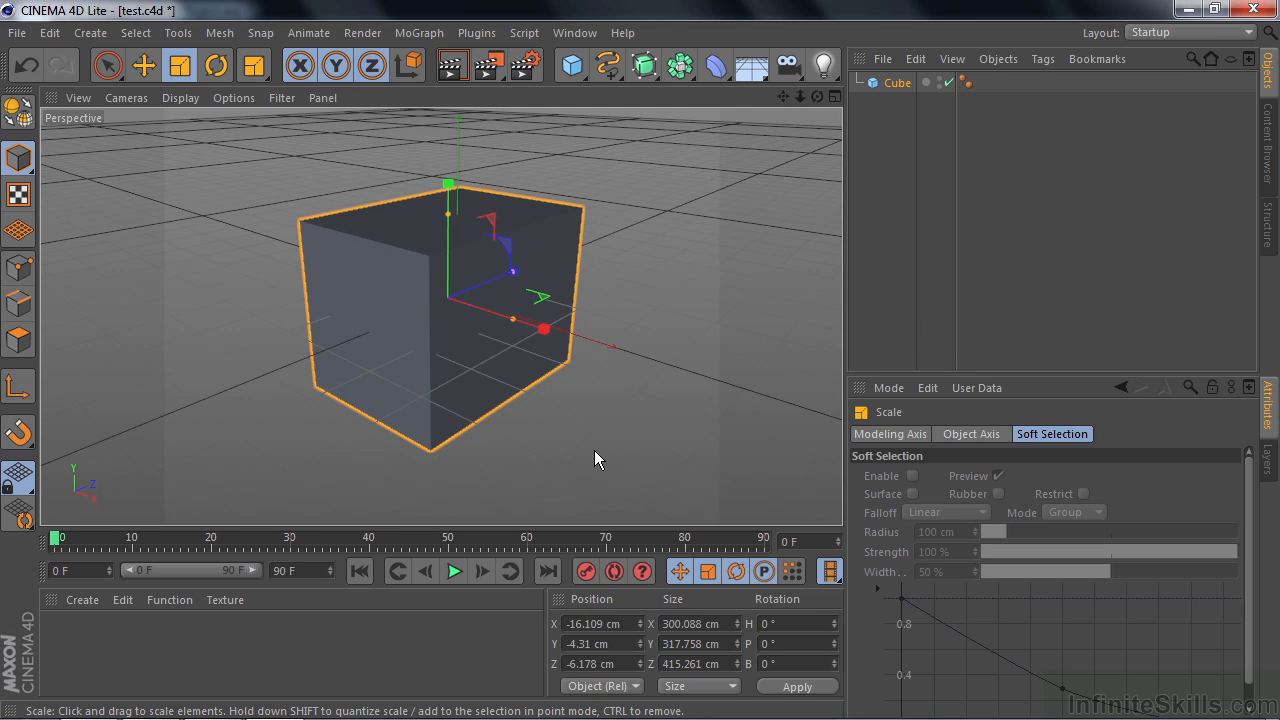
# Create a new material and set its color to a red of RGB 226, 89, 99.
pyautogui.click(79, 599)
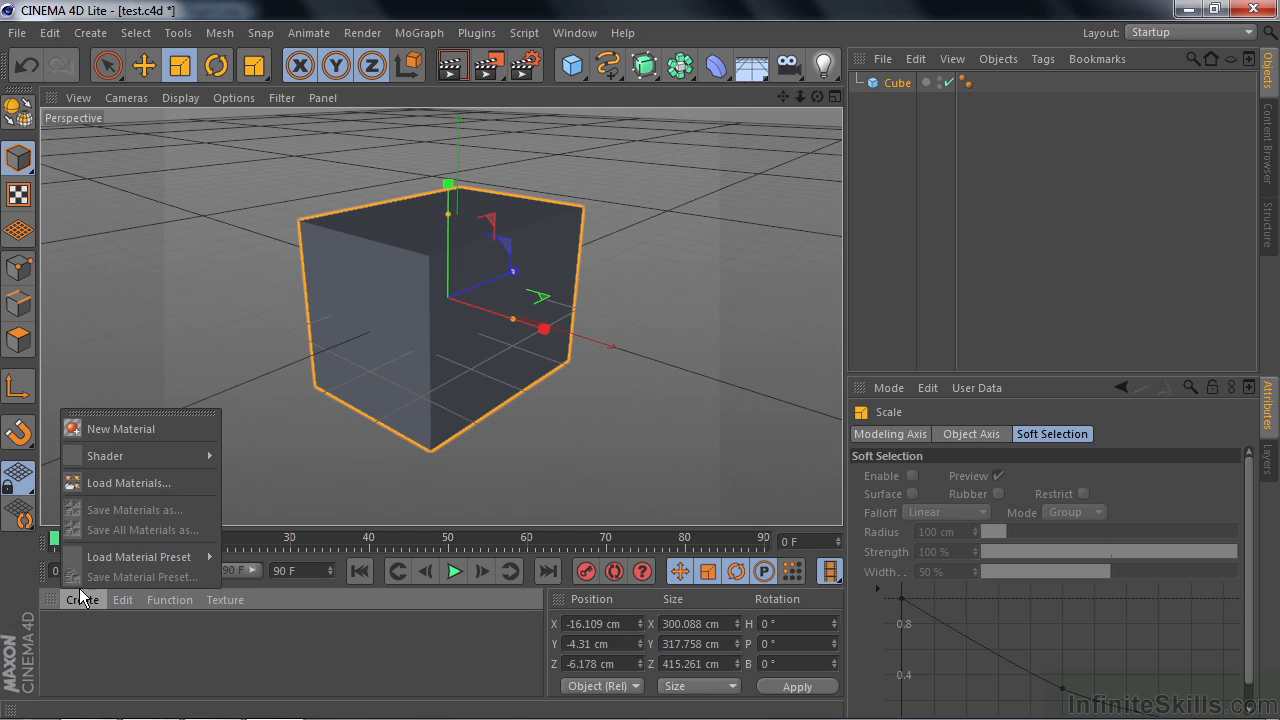
pyautogui.click(100, 428)
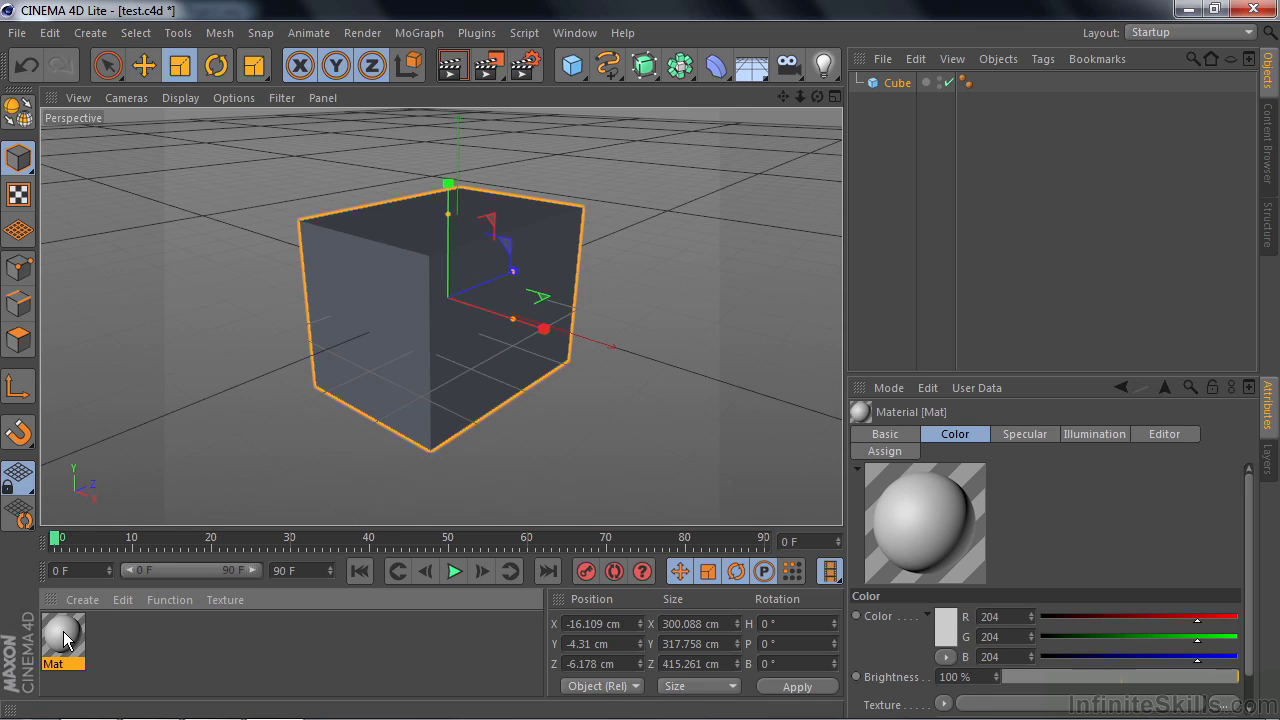
pyautogui.doubleClick(63, 631)
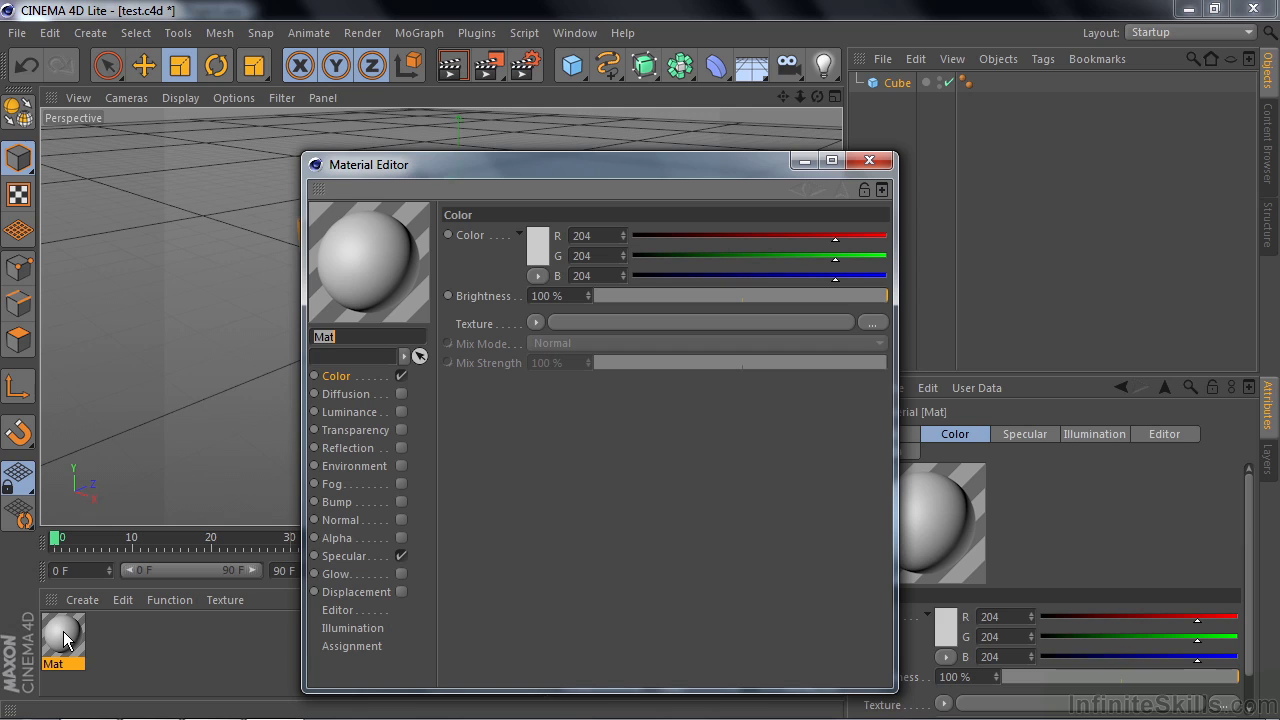
pyautogui.moveTo(835, 238); pyautogui.dragTo(740, 280)
pyautogui.moveTo(837, 259); pyautogui.dragTo(721, 263)
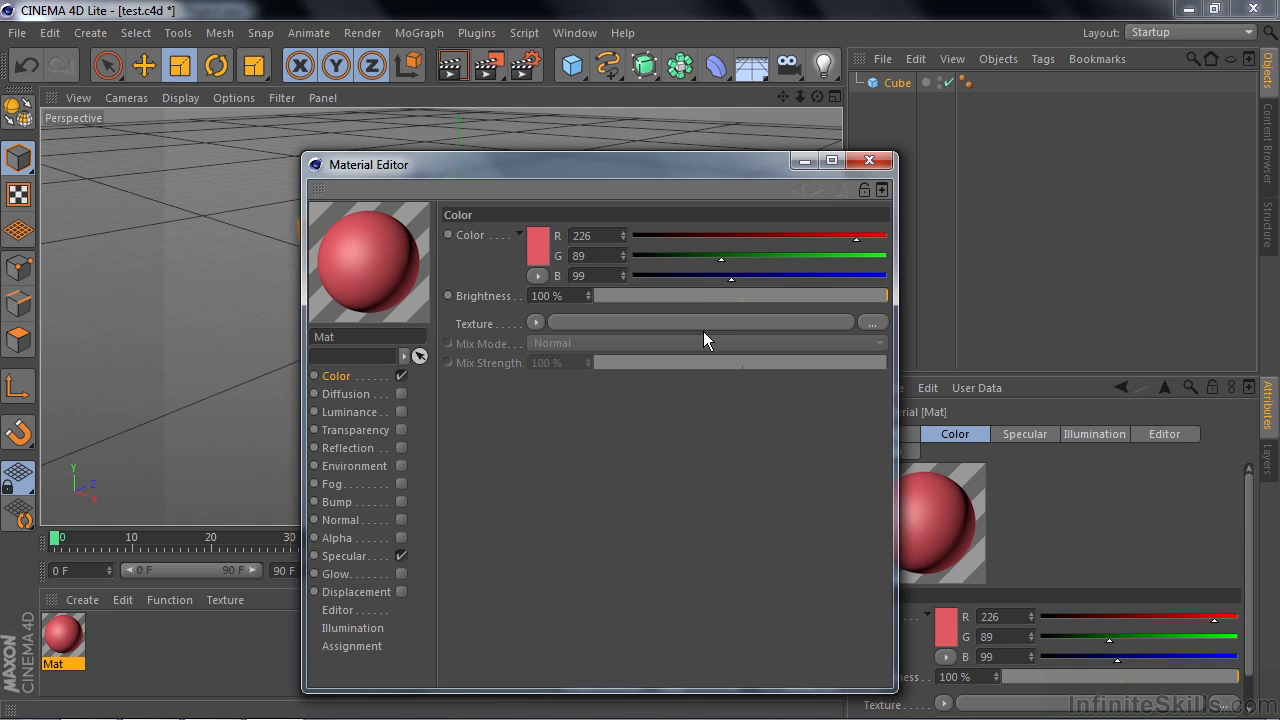
# Enable the material's transparency at 43% brightness and its reflection at 36% brightness.
pyautogui.click(401, 430)
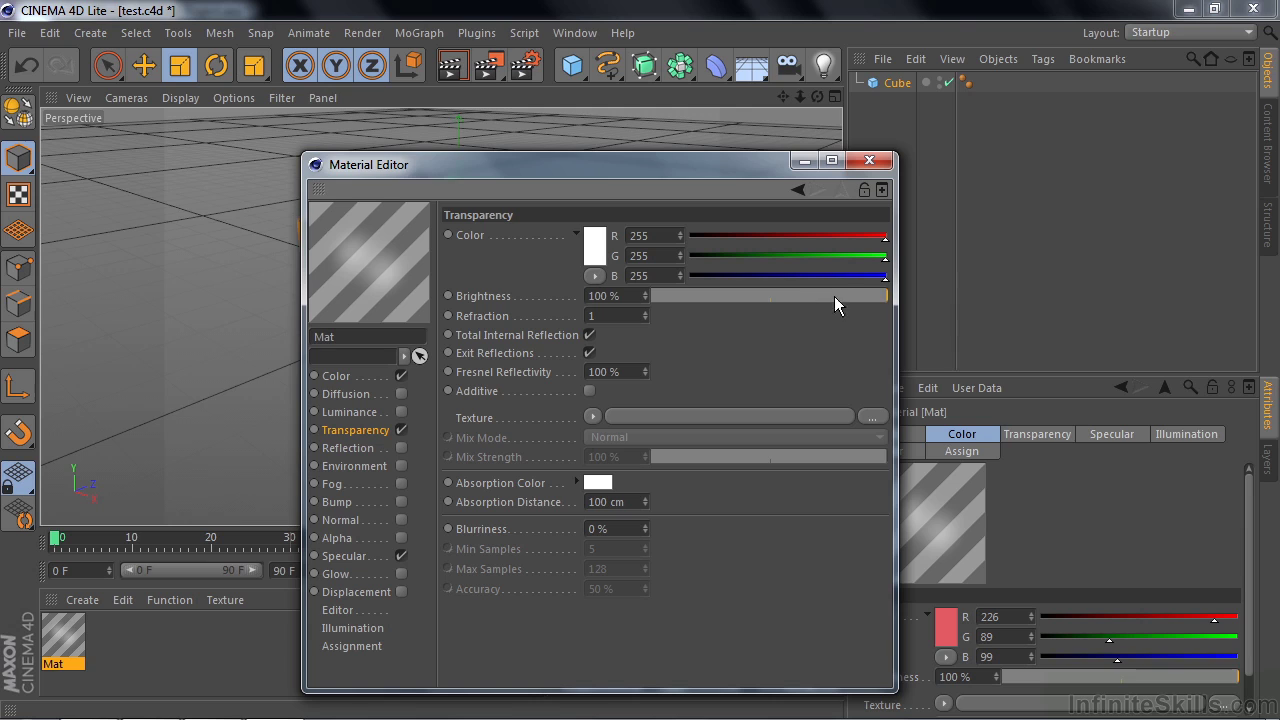
pyautogui.moveTo(885, 291); pyautogui.dragTo(754, 290)
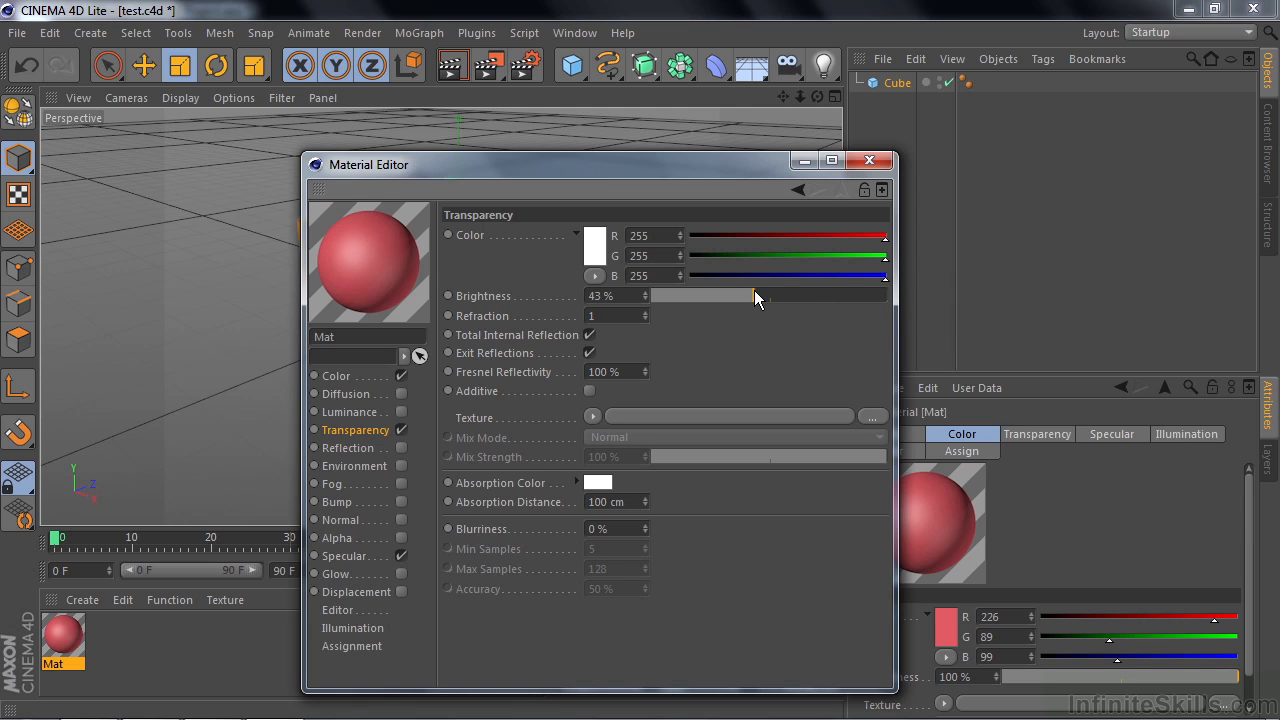
pyautogui.click(400, 448)
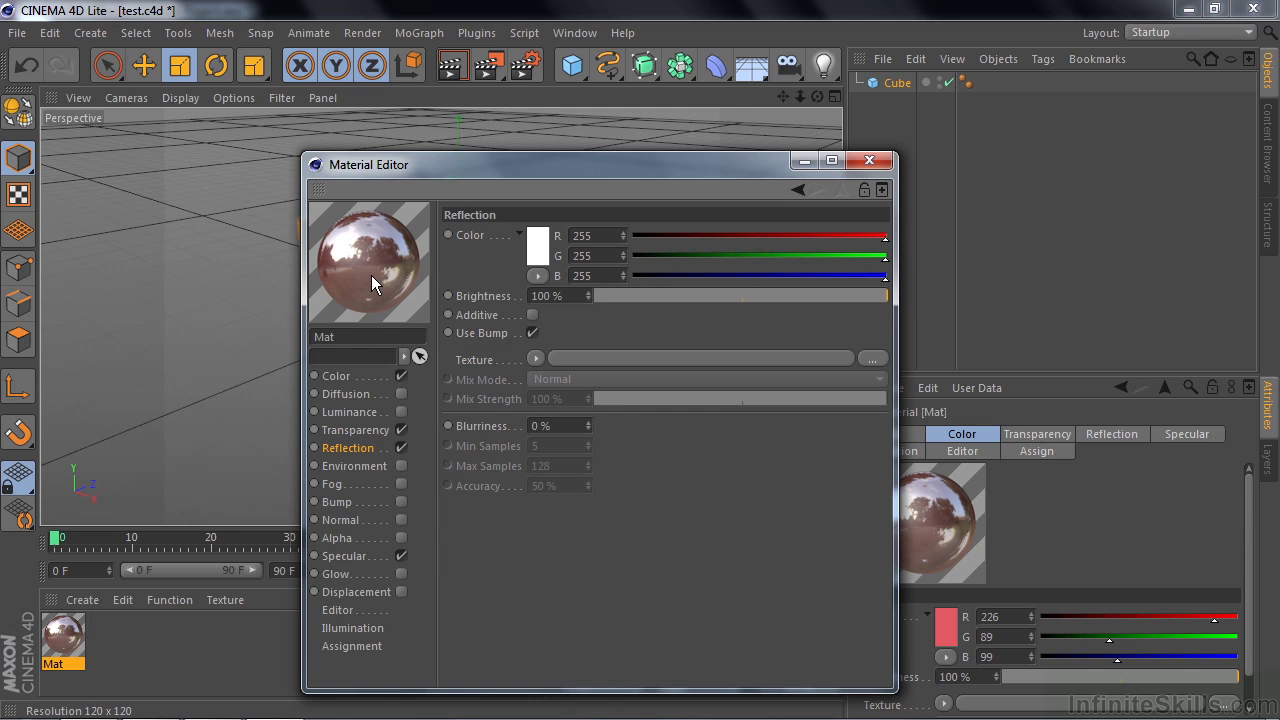
pyautogui.moveTo(887, 295); pyautogui.dragTo(797, 294)
pyautogui.moveTo(762, 296); pyautogui.dragTo(700, 296)
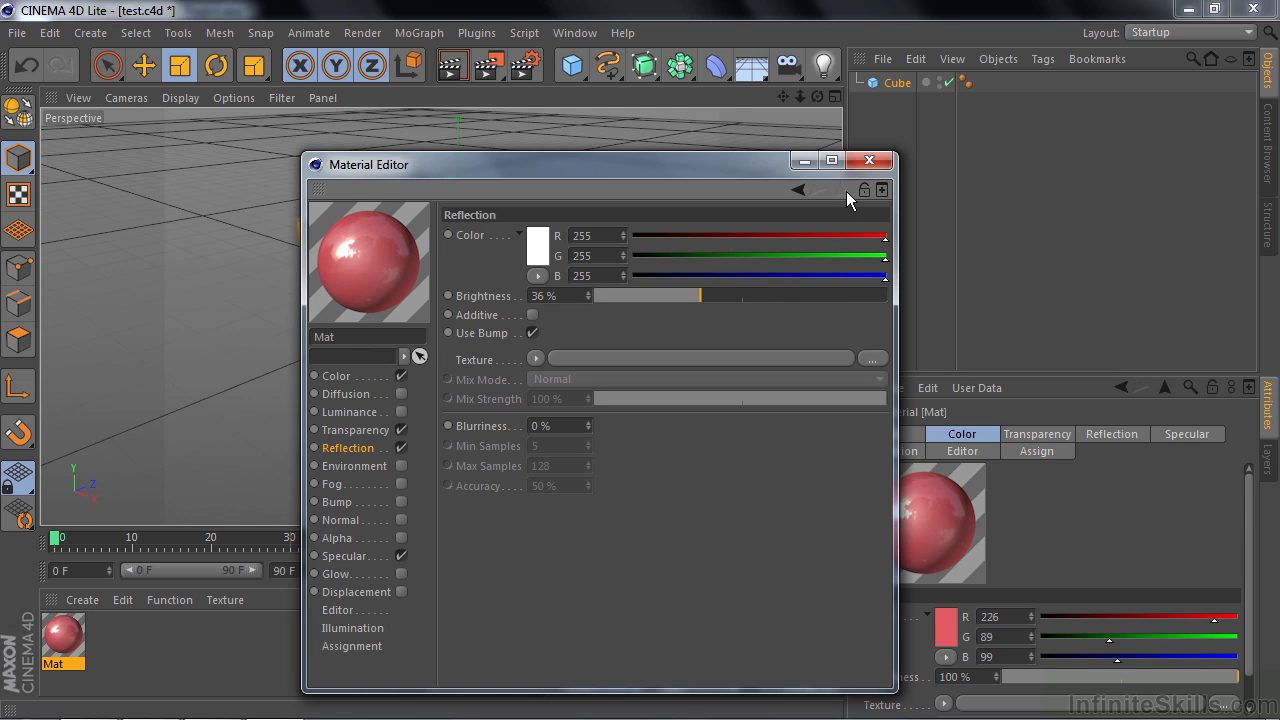
pyautogui.click(869, 160)
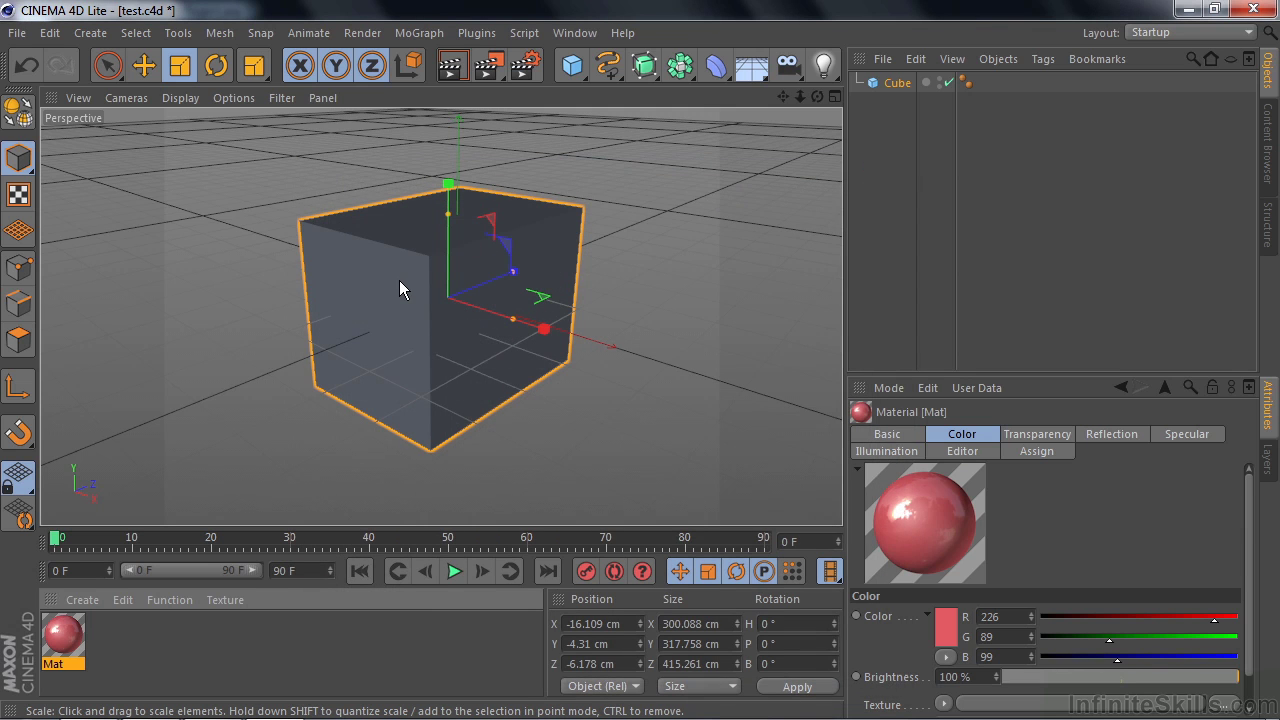
# Apply the red material to the cube and render the perspective view to preview it.
pyautogui.moveTo(62, 636); pyautogui.dragTo(402, 303)
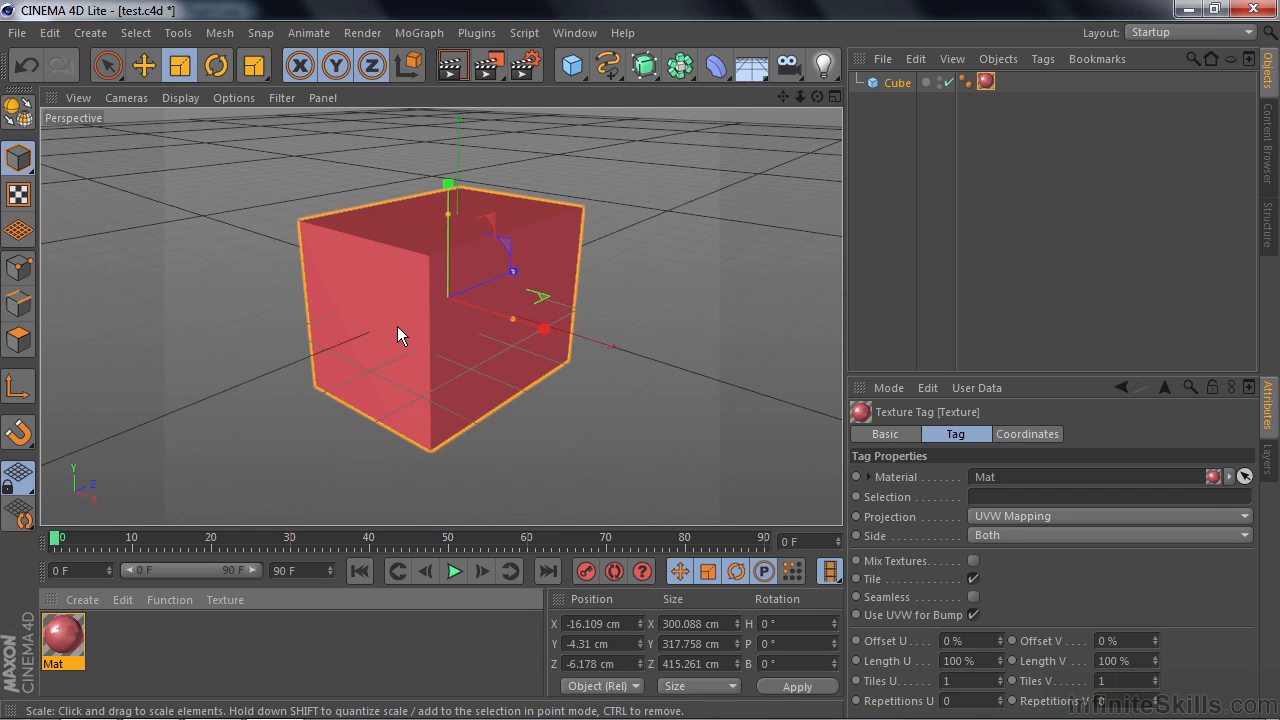
pyautogui.click(450, 68)
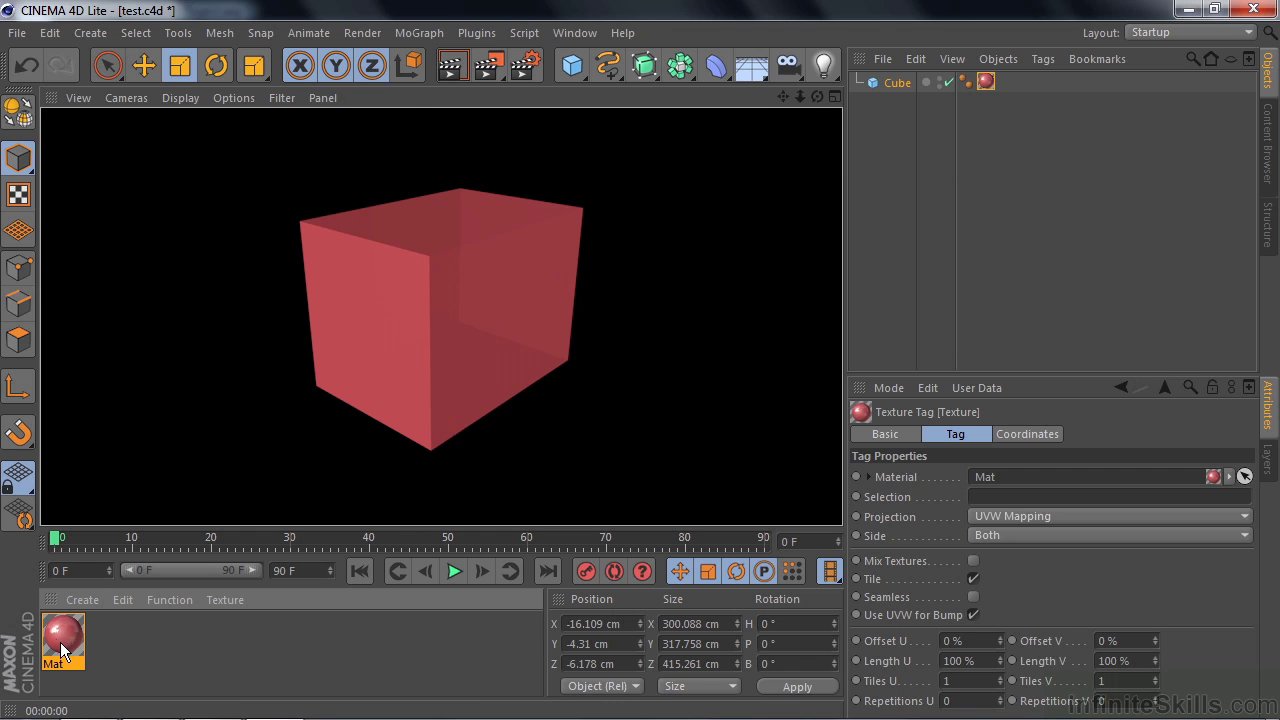
pyautogui.click(228, 331)
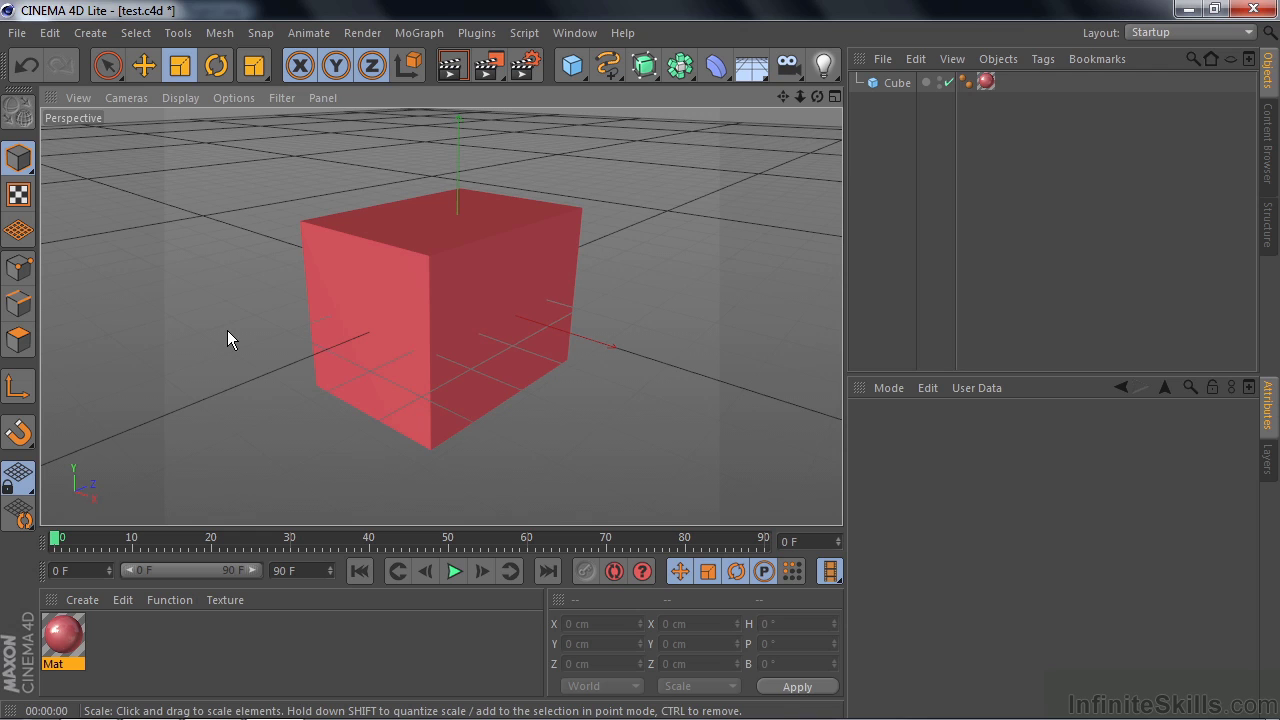
# Move the cube back and up to about Y 161 cm and Z 938 cm.
pyautogui.click(144, 65)
pyautogui.click(421, 267)
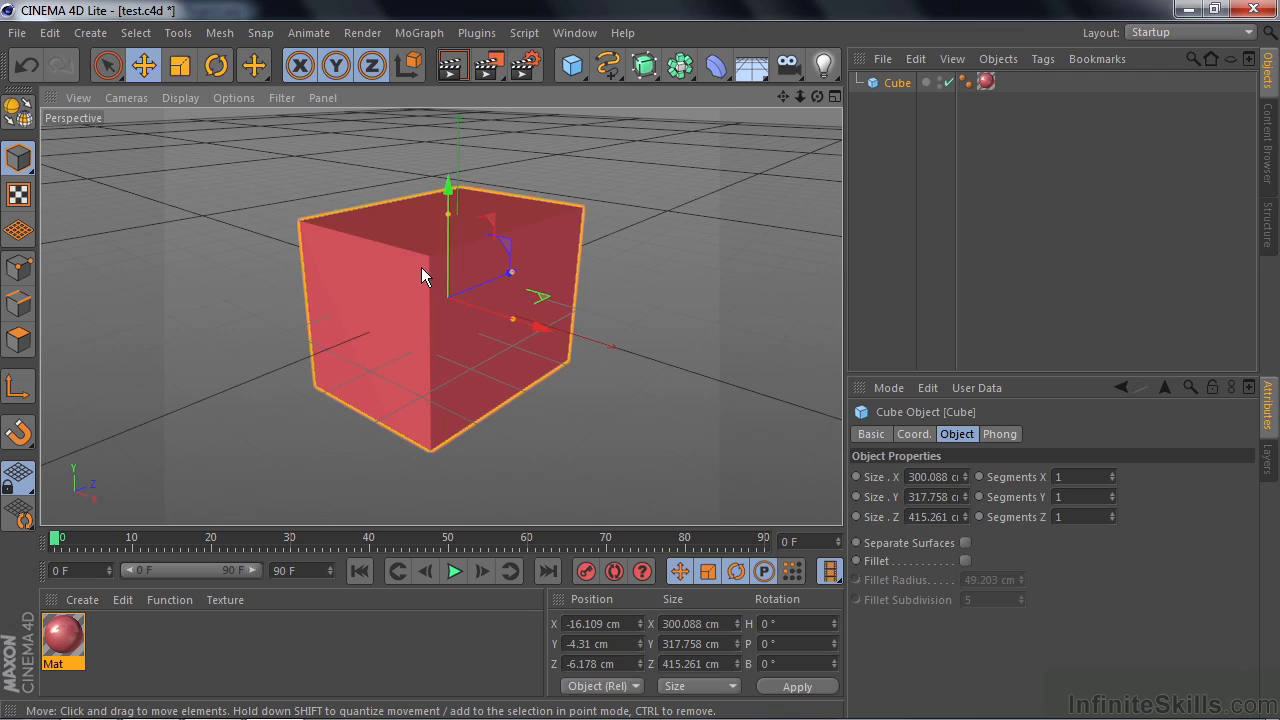
pyautogui.moveTo(480, 282); pyautogui.dragTo(685, 187)
pyautogui.moveTo(671, 129); pyautogui.dragTo(675, 80)
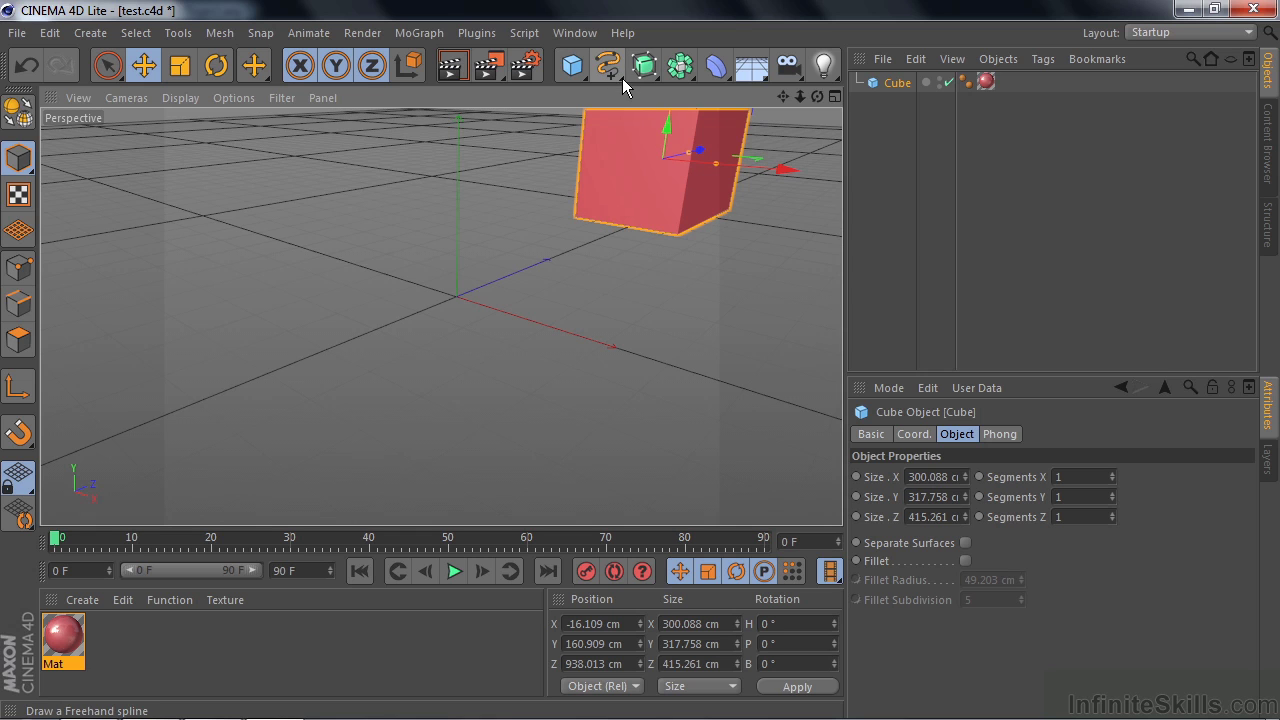
# Add a text spline to the scene and set its text to "3D Text".
pyautogui.click(622, 78)
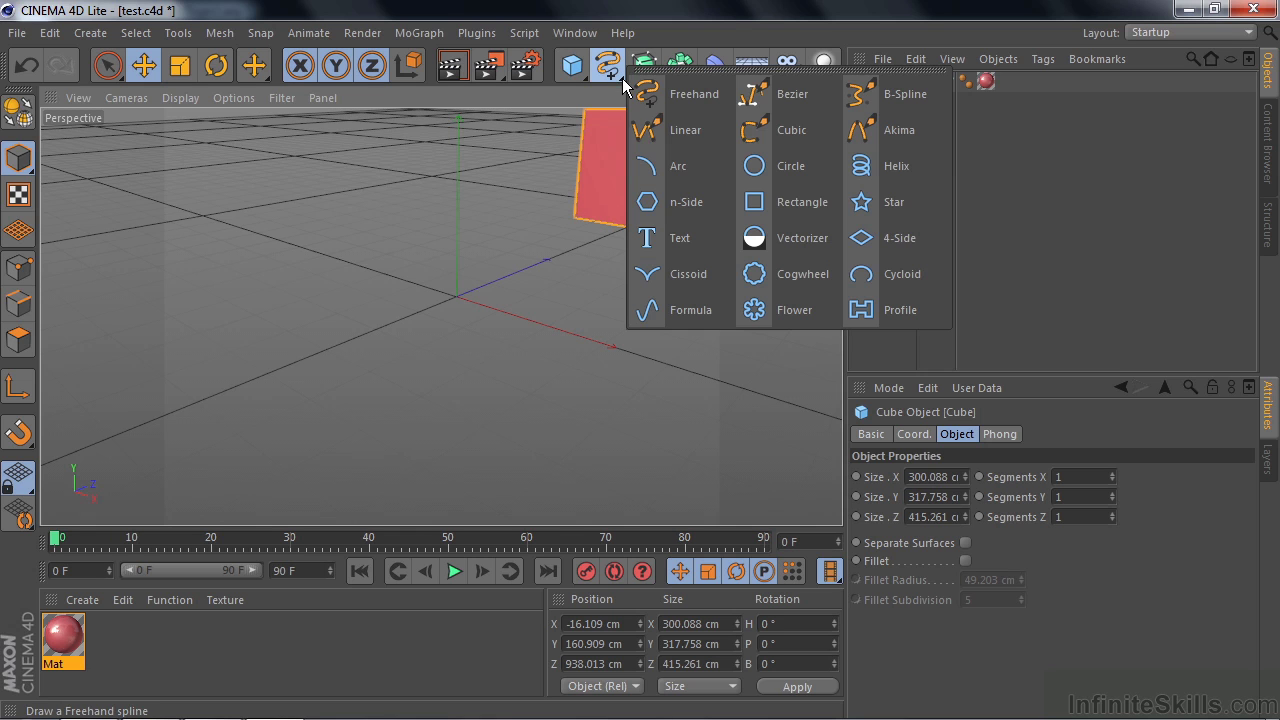
pyautogui.click(650, 245)
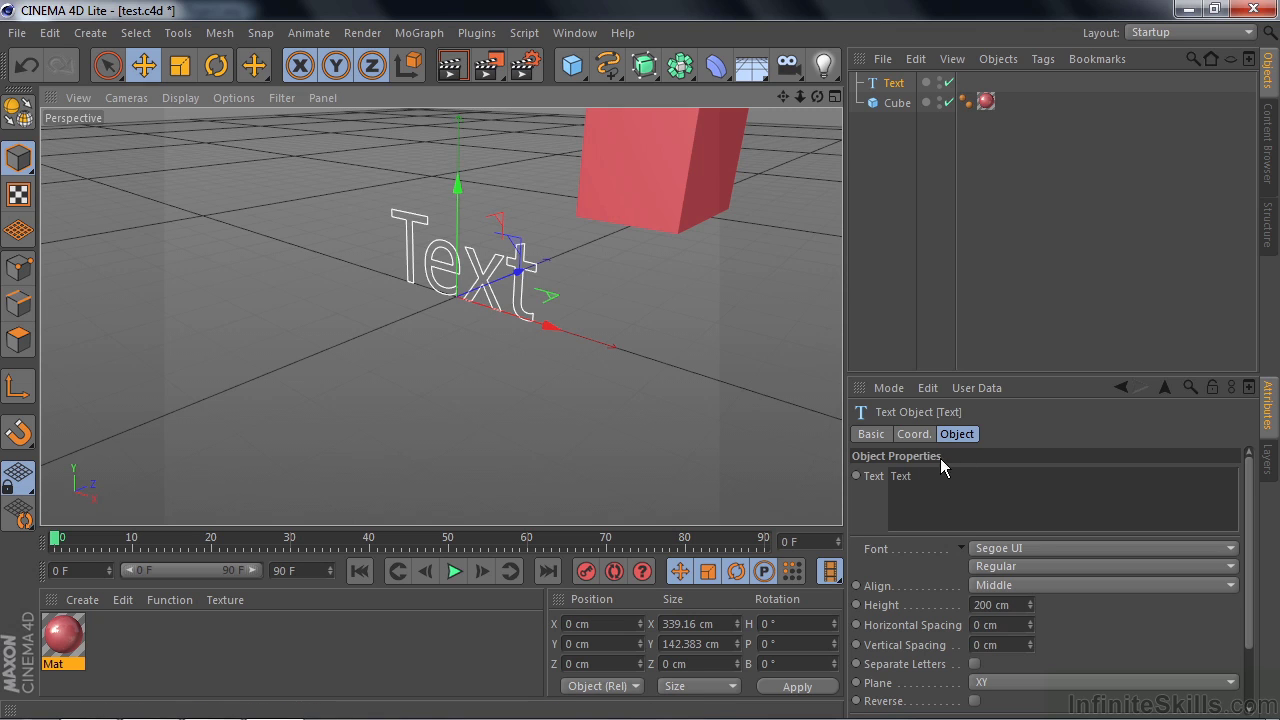
pyautogui.moveTo(918, 478); pyautogui.dragTo(874, 484)
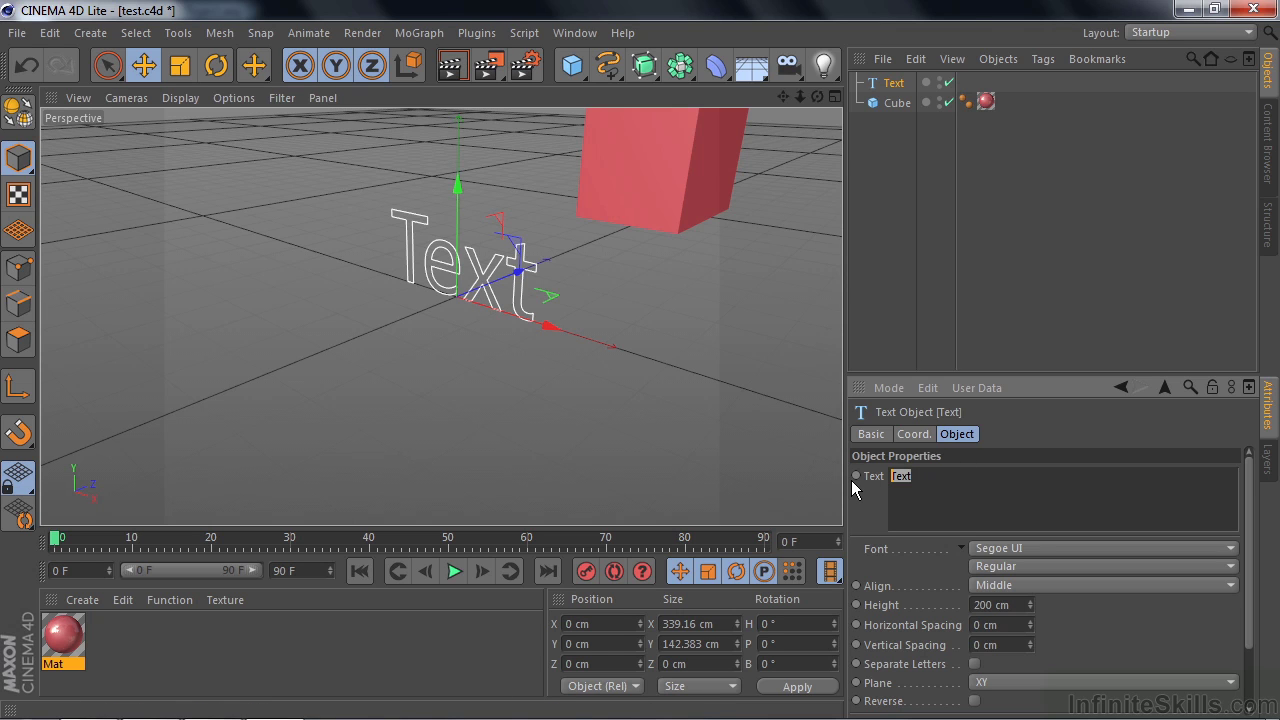
pyautogui.write('3D Text')
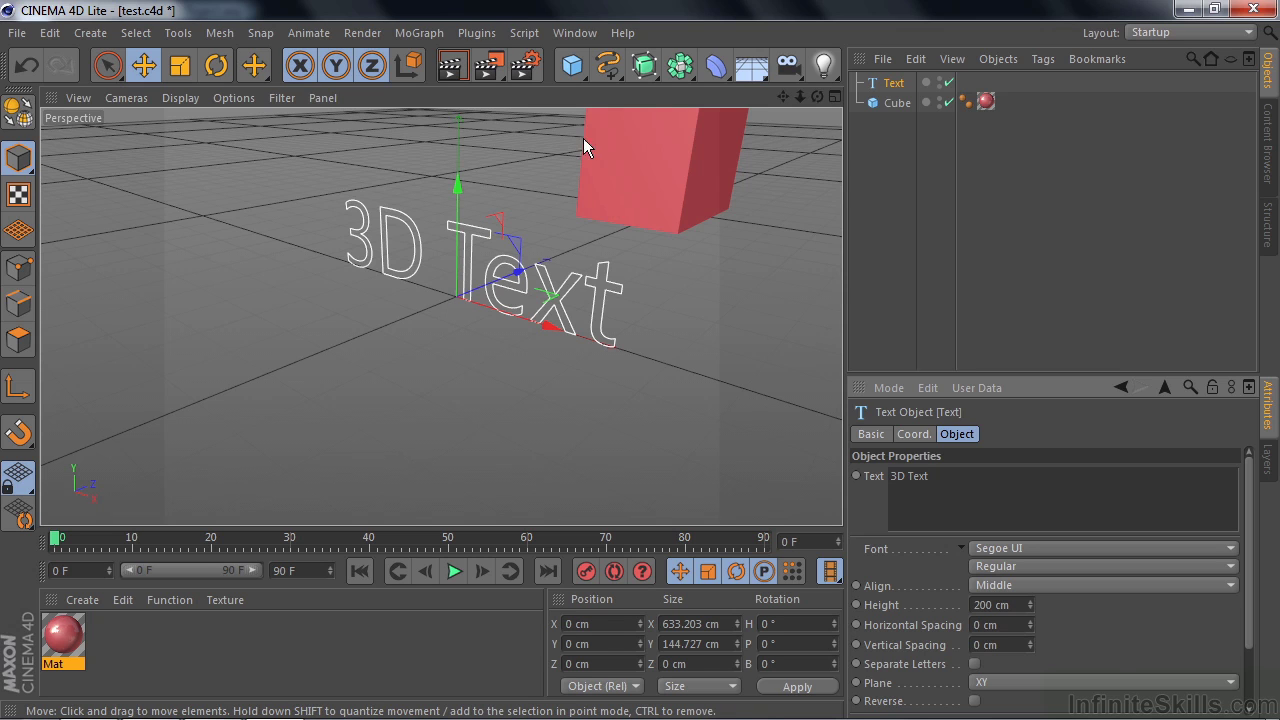
# Extrude the text spline with an Extrude NURBS object and set its Z movement to 127 cm.
pyautogui.click(658, 77)
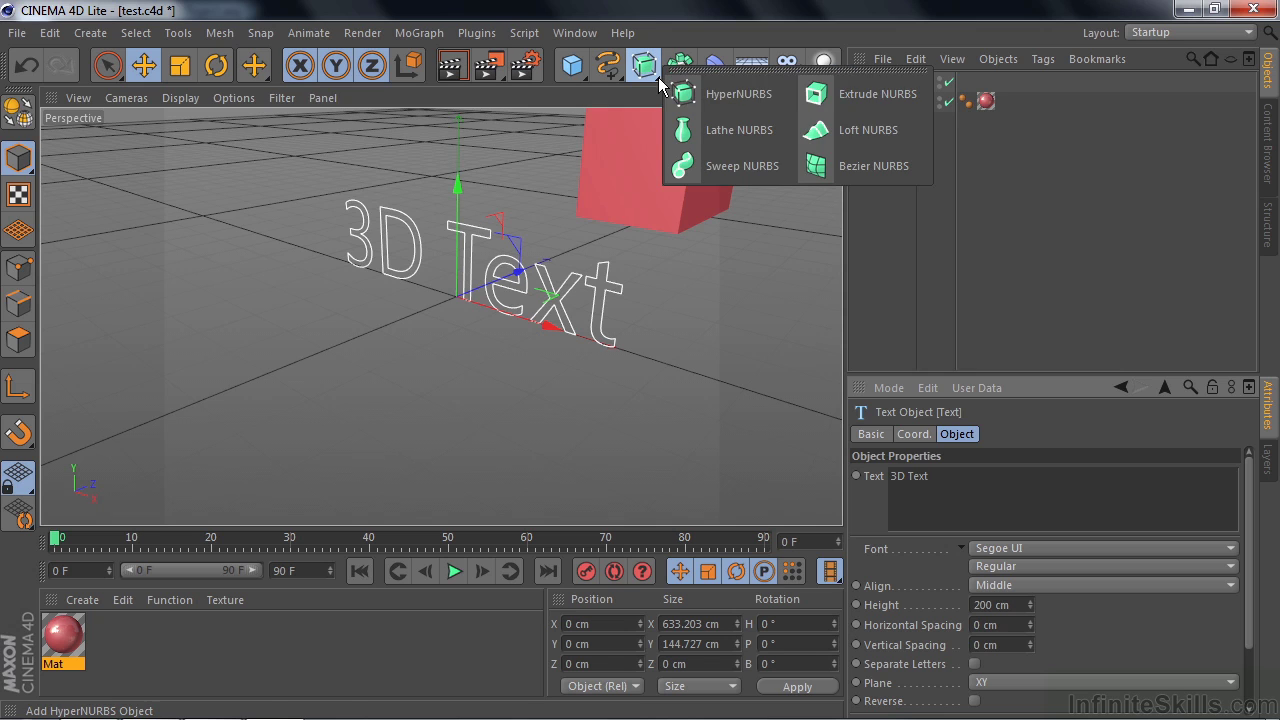
pyautogui.click(814, 95)
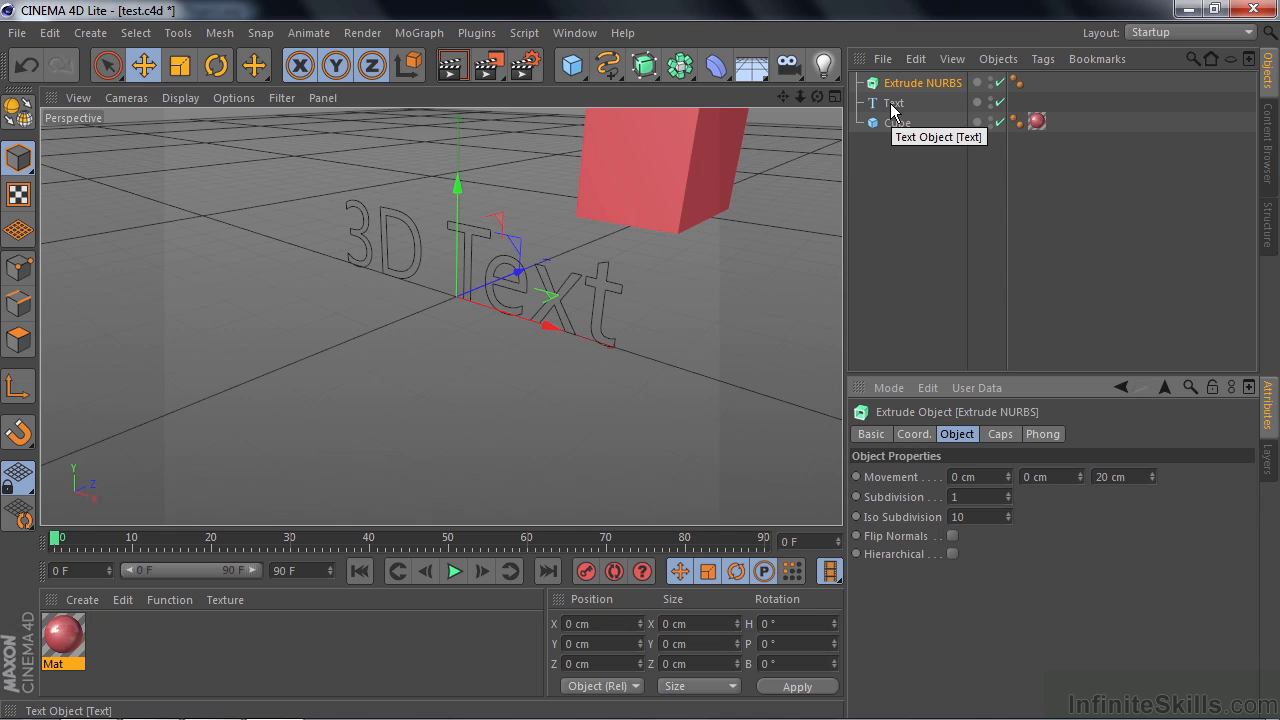
pyautogui.moveTo(893, 110); pyautogui.dragTo(907, 88)
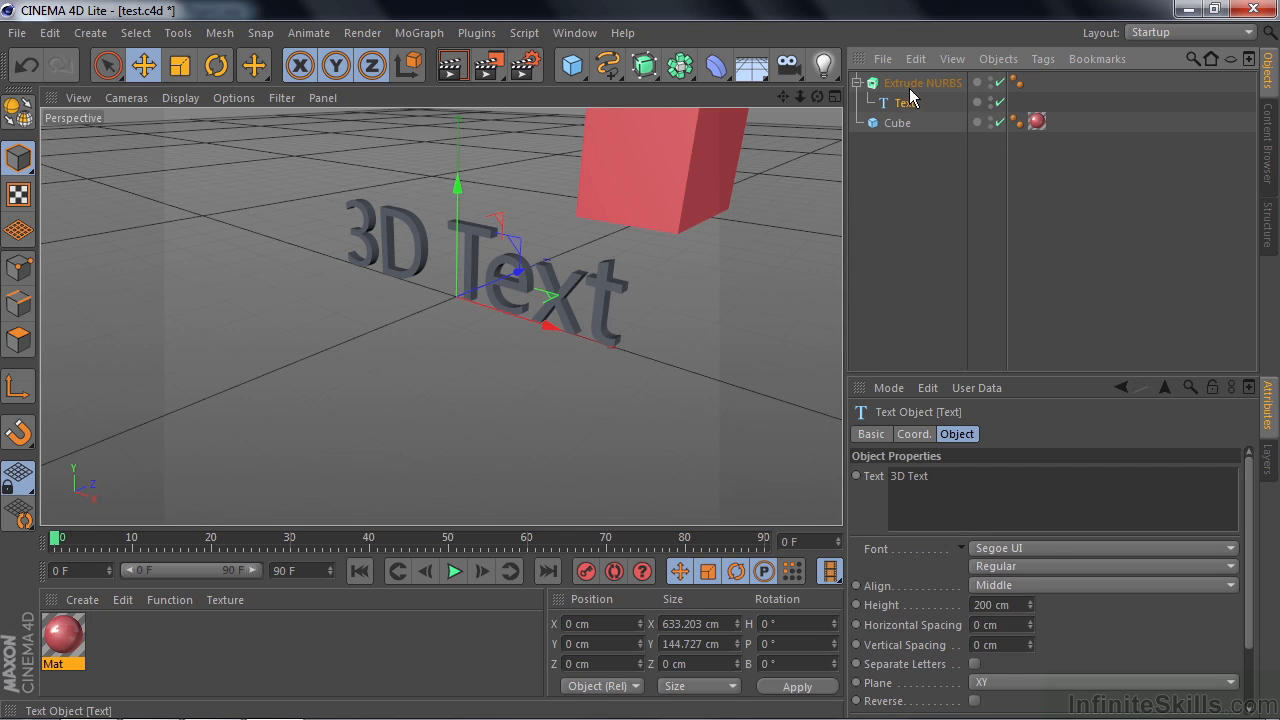
pyautogui.click(908, 86)
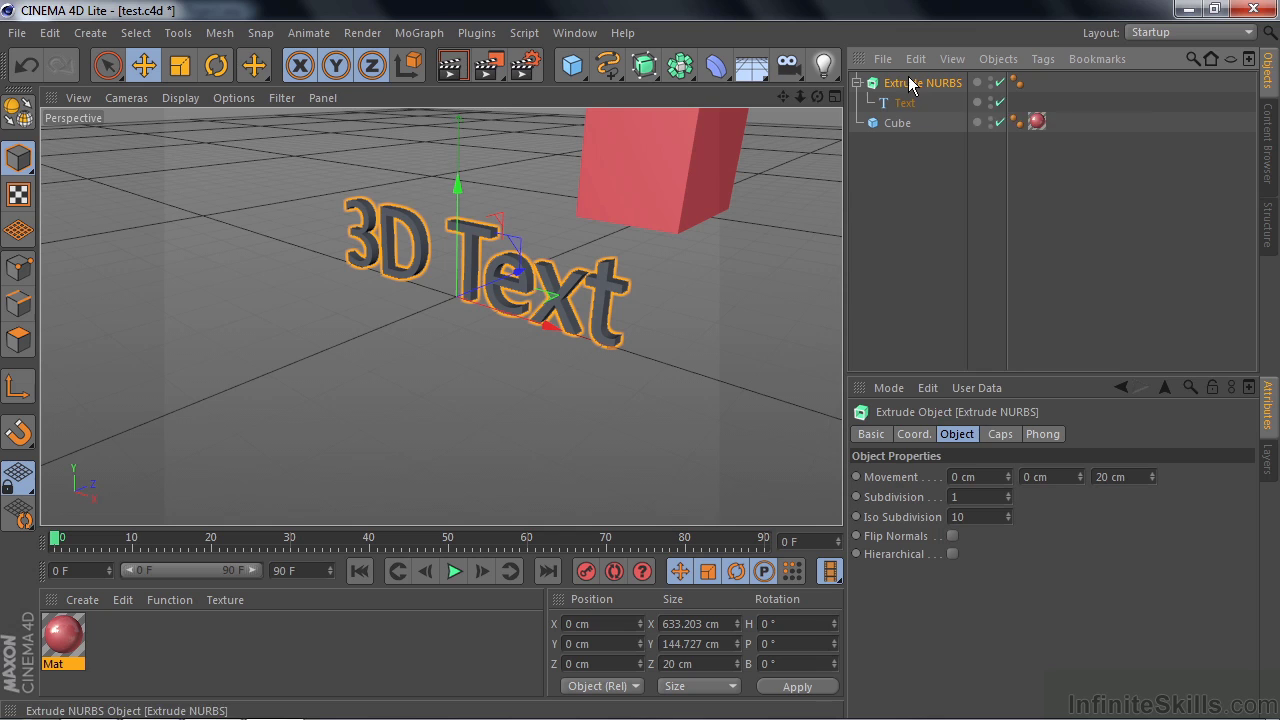
pyautogui.click(1153, 474)
pyautogui.moveTo(1153, 474); pyautogui.dragTo(1118, 627)
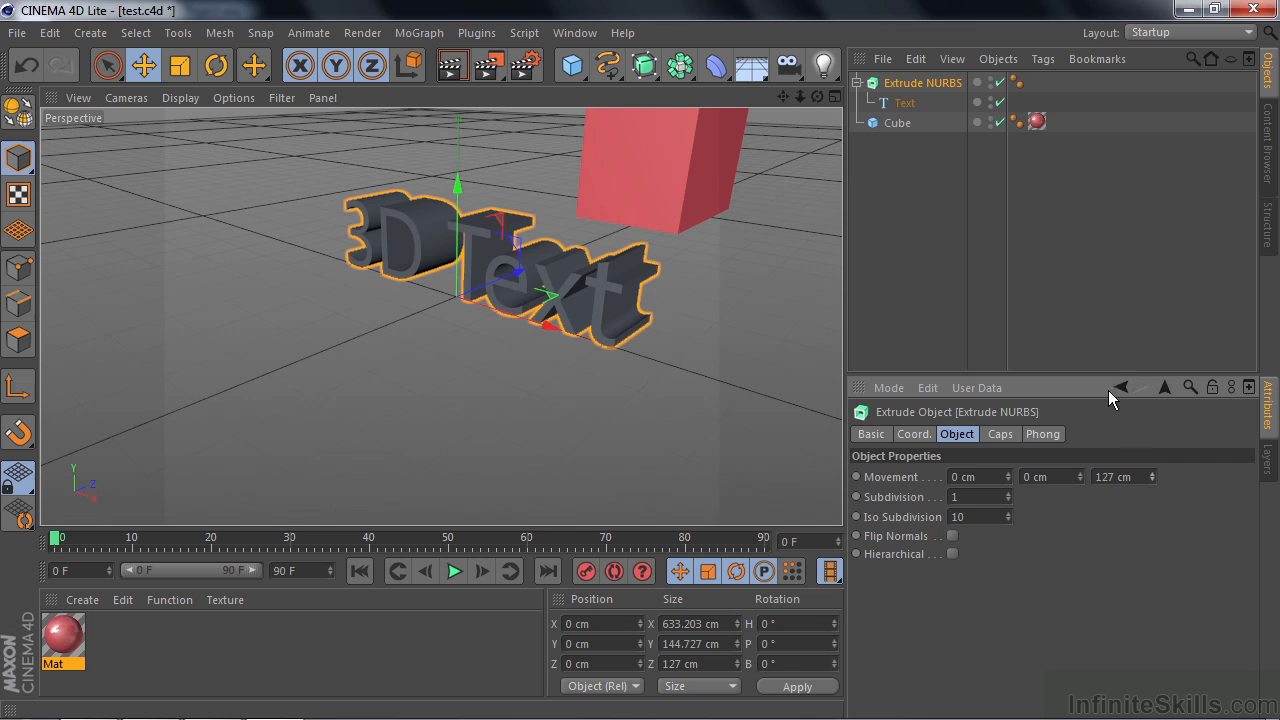
# Load the Glass Simple Red material from the Lite presets' Glass materials and apply it to the extruded text.
pyautogui.click(1268, 150)
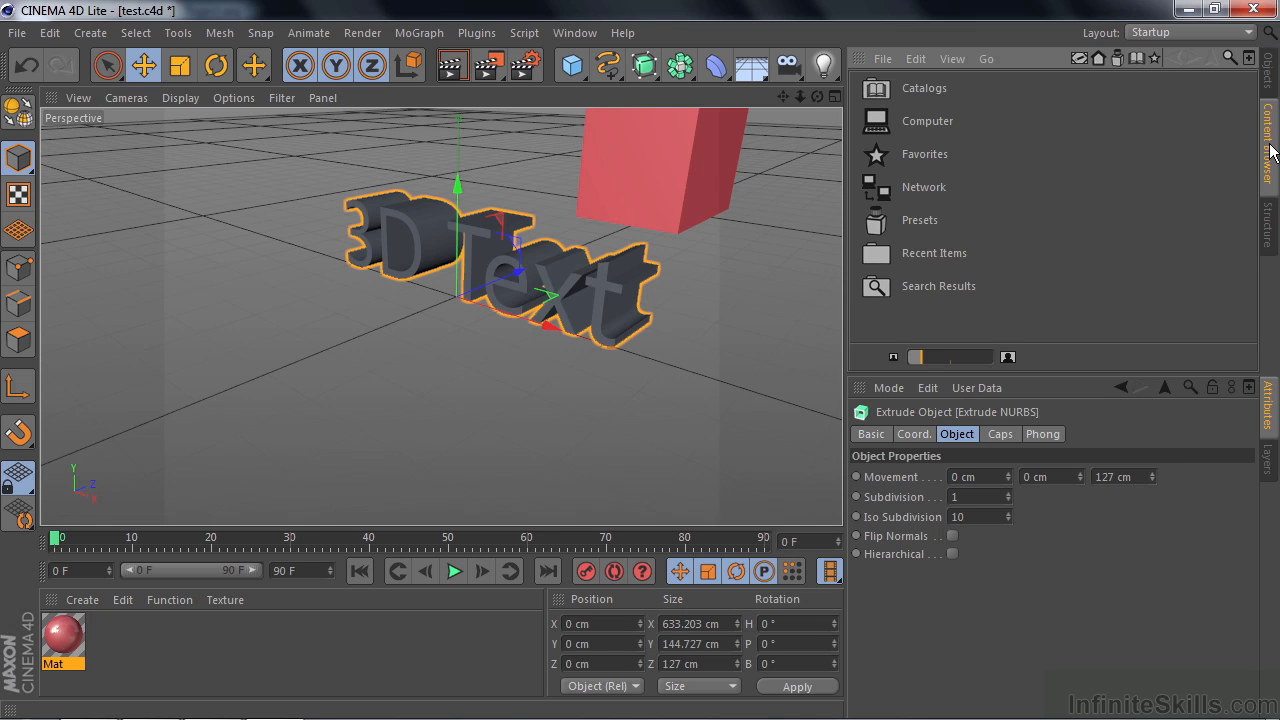
pyautogui.doubleClick(879, 222)
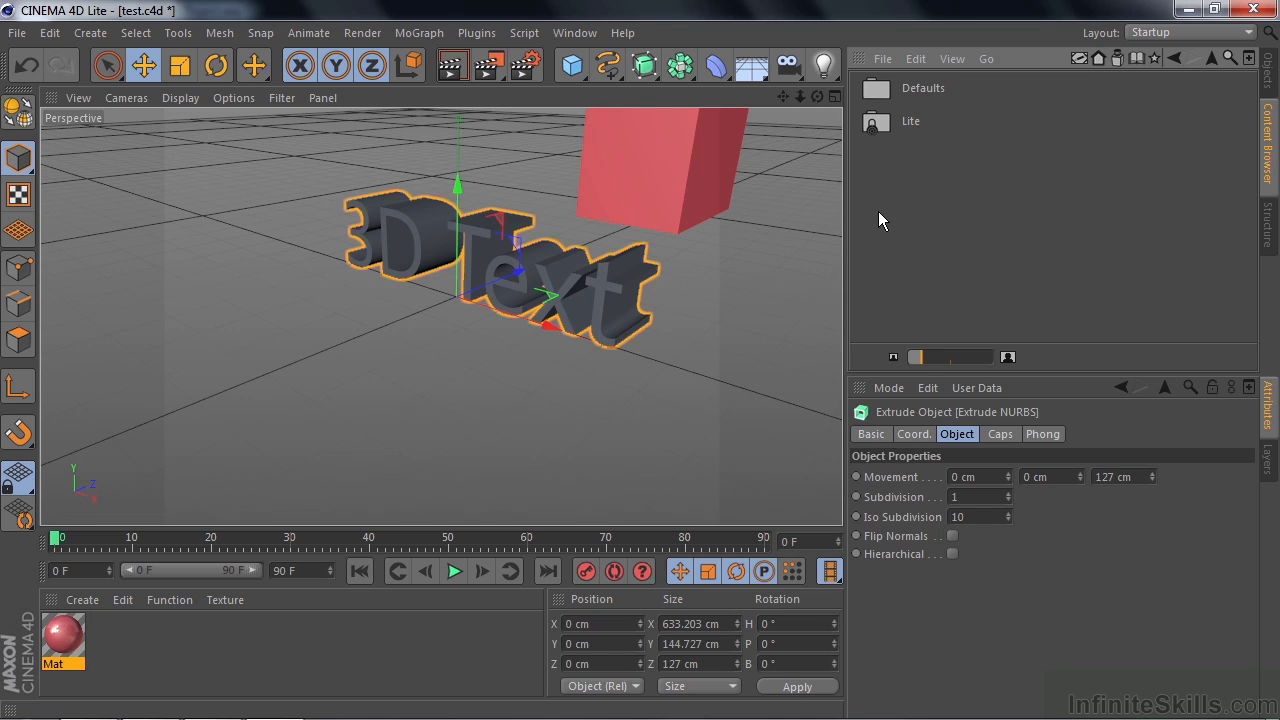
pyautogui.doubleClick(878, 124)
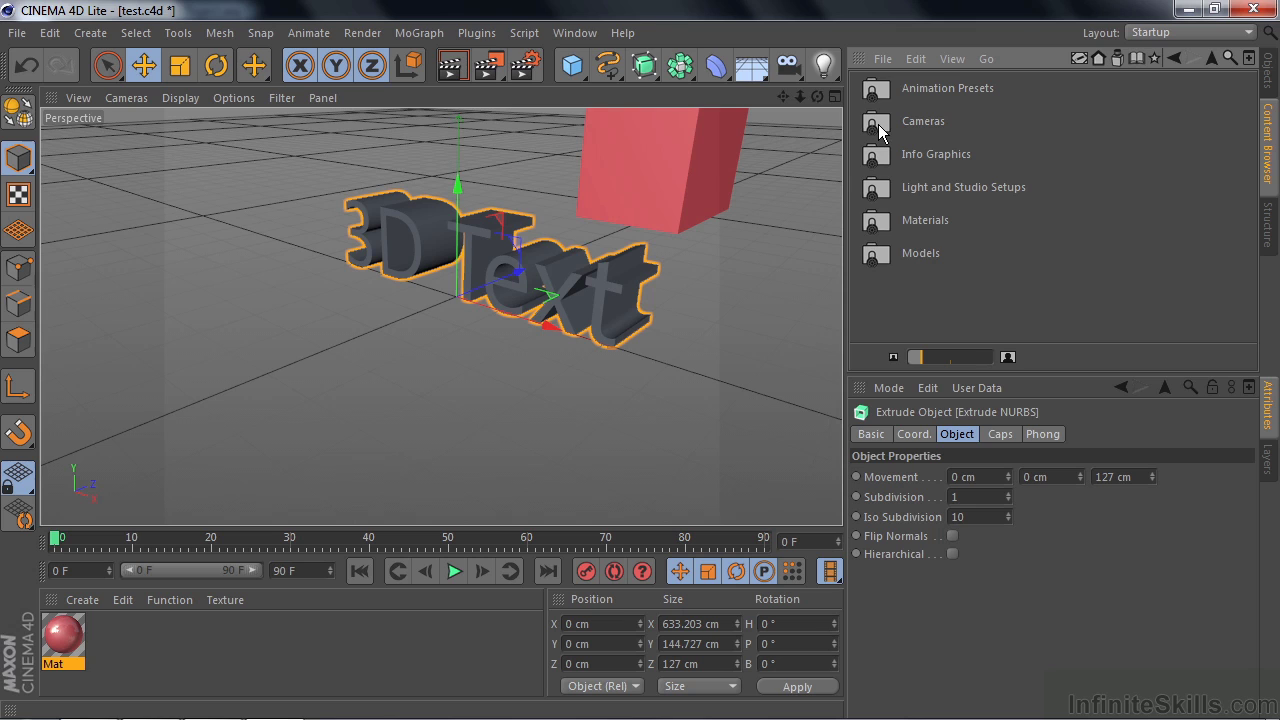
pyautogui.doubleClick(878, 224)
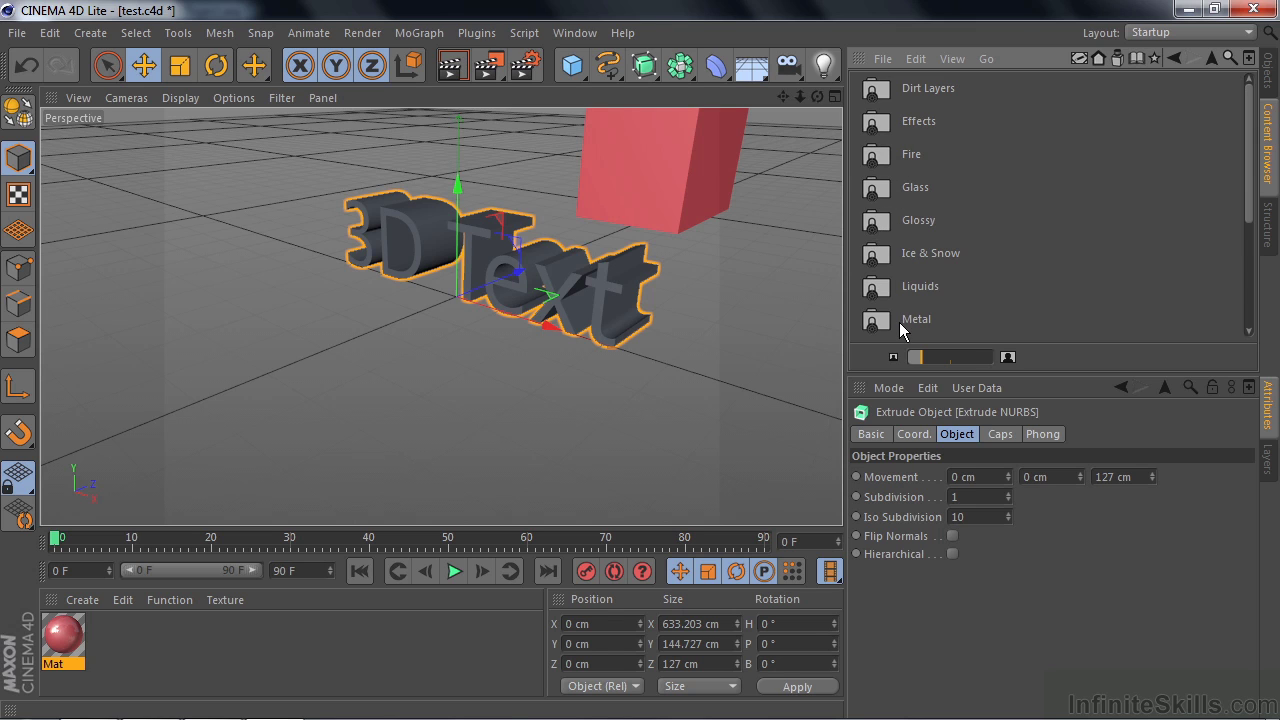
pyautogui.doubleClick(875, 188)
pyautogui.scroll(-3, 876, 185)
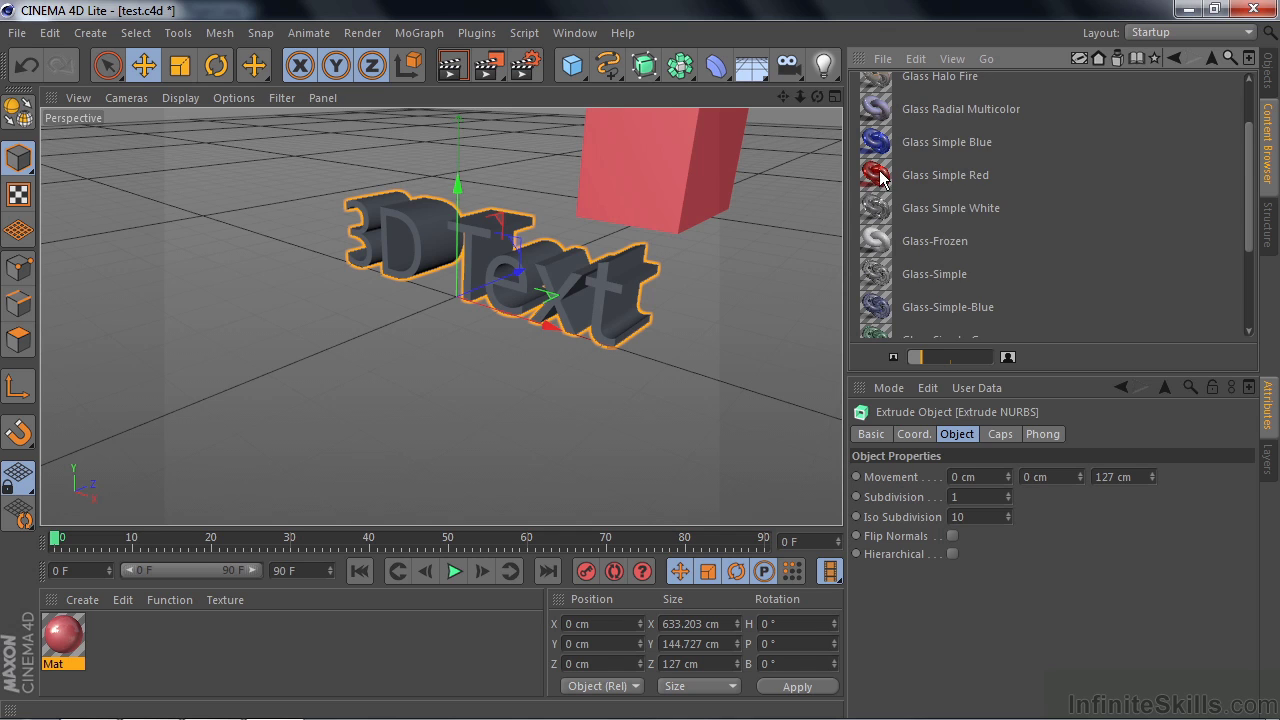
pyautogui.doubleClick(878, 184)
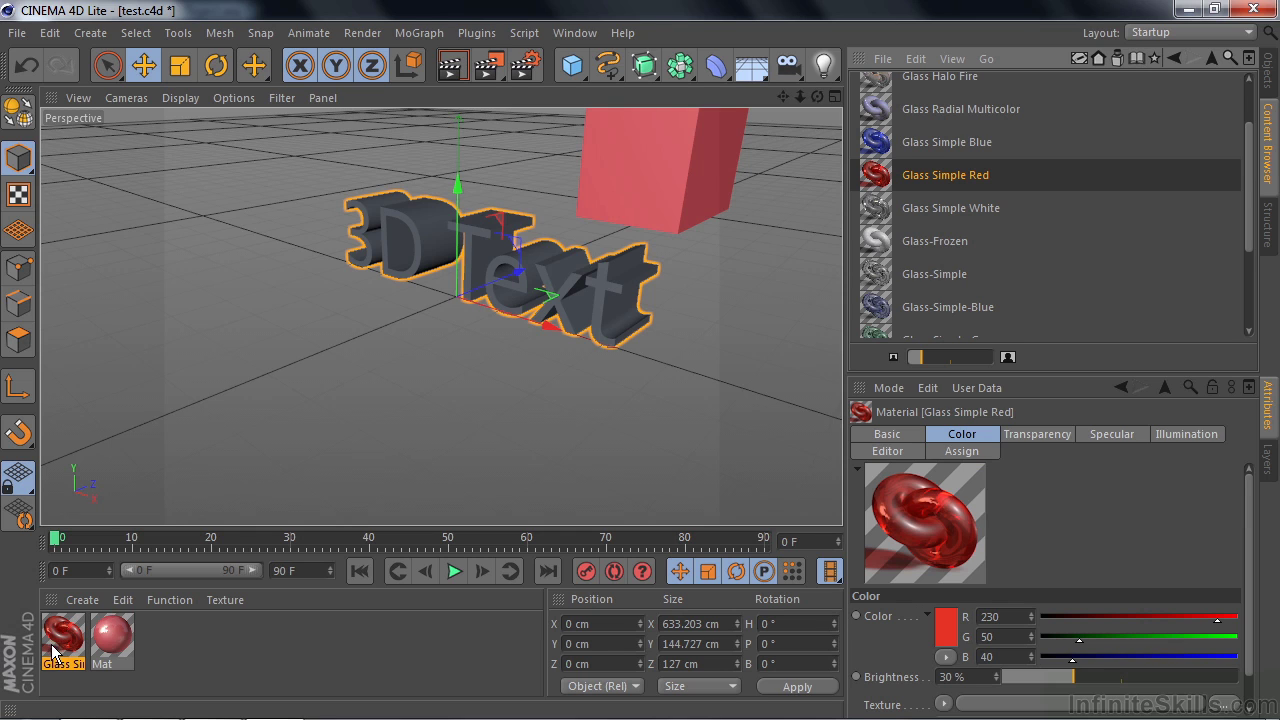
pyautogui.moveTo(60, 645); pyautogui.dragTo(492, 295)
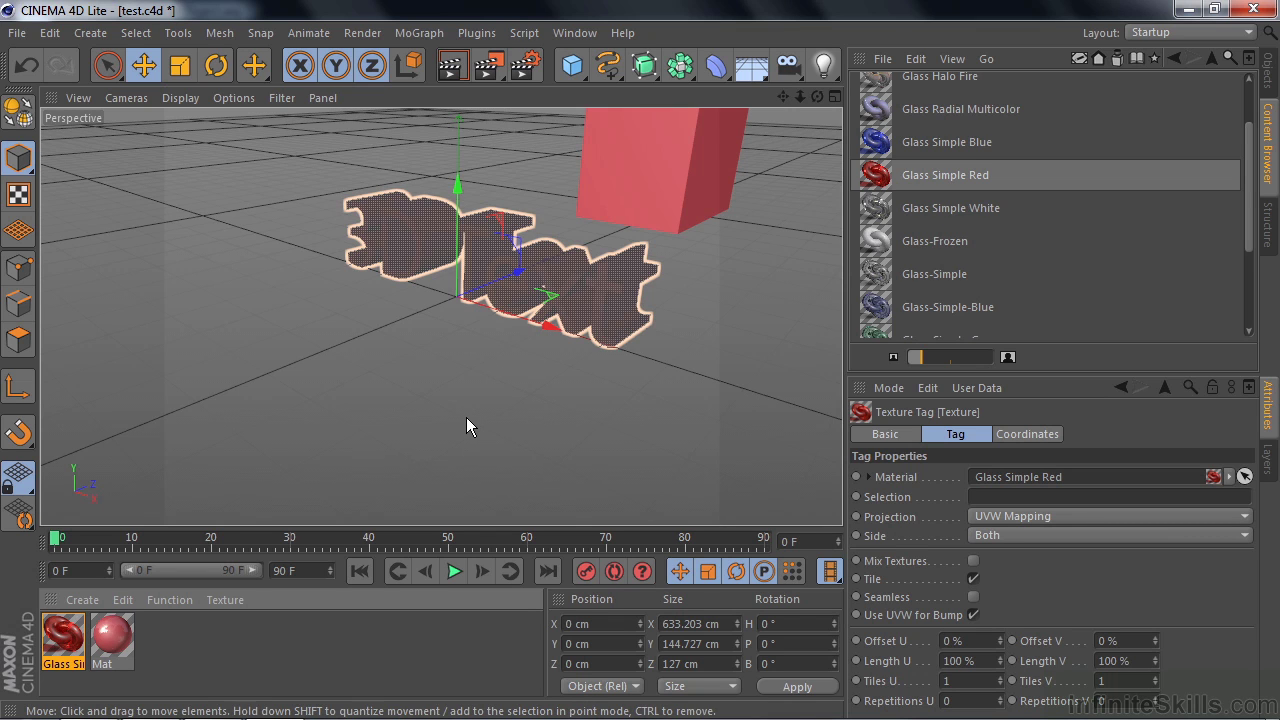
# View the text and cube more from the front and render the perspective view to preview the glass material.
pyautogui.keyDown('alt'); pyautogui.moveTo(426, 401); pyautogui.dragTo(535, 350); pyautogui.keyUp('alt')
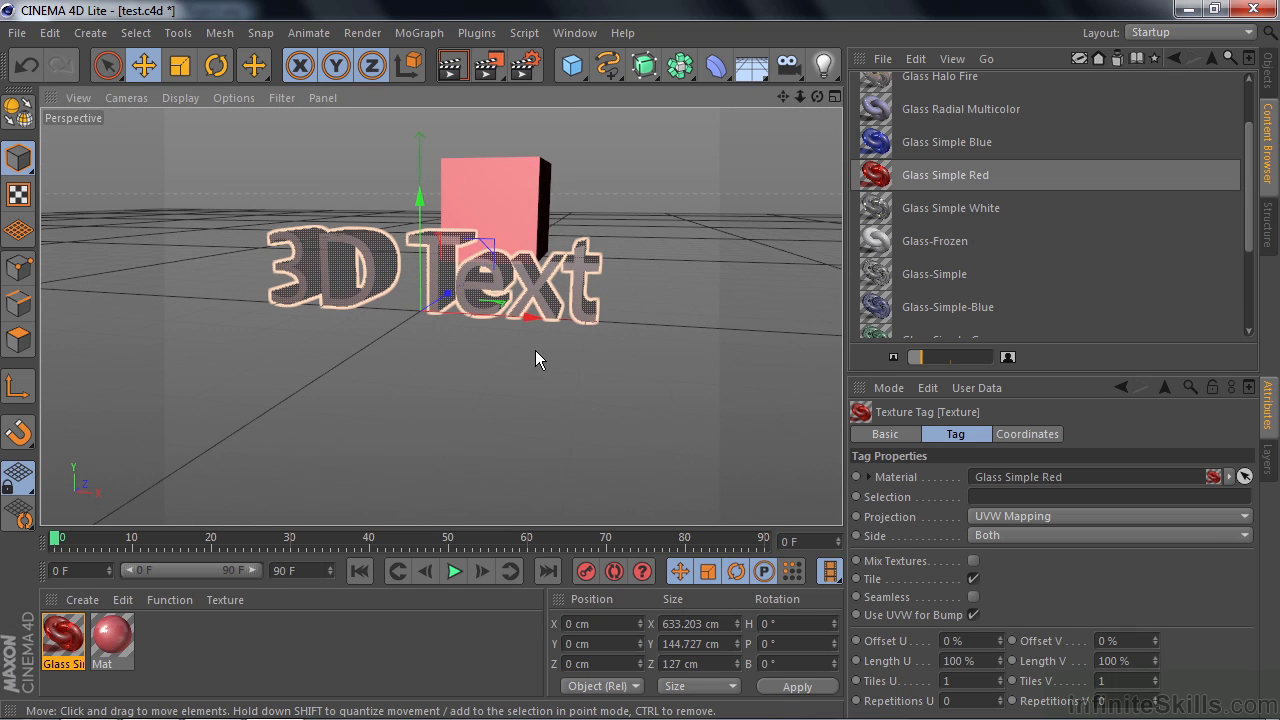
pyautogui.keyDown('alt'); pyautogui.moveTo(466, 390); pyautogui.dragTo(567, 398); pyautogui.keyUp('alt')
pyautogui.keyDown('alt'); pyautogui.moveTo(567, 398); pyautogui.dragTo(554, 341, button='right'); pyautogui.keyUp('alt')
pyautogui.keyDown('alt'); pyautogui.moveTo(430, 335); pyautogui.dragTo(467, 408, button='middle'); pyautogui.keyUp('alt')
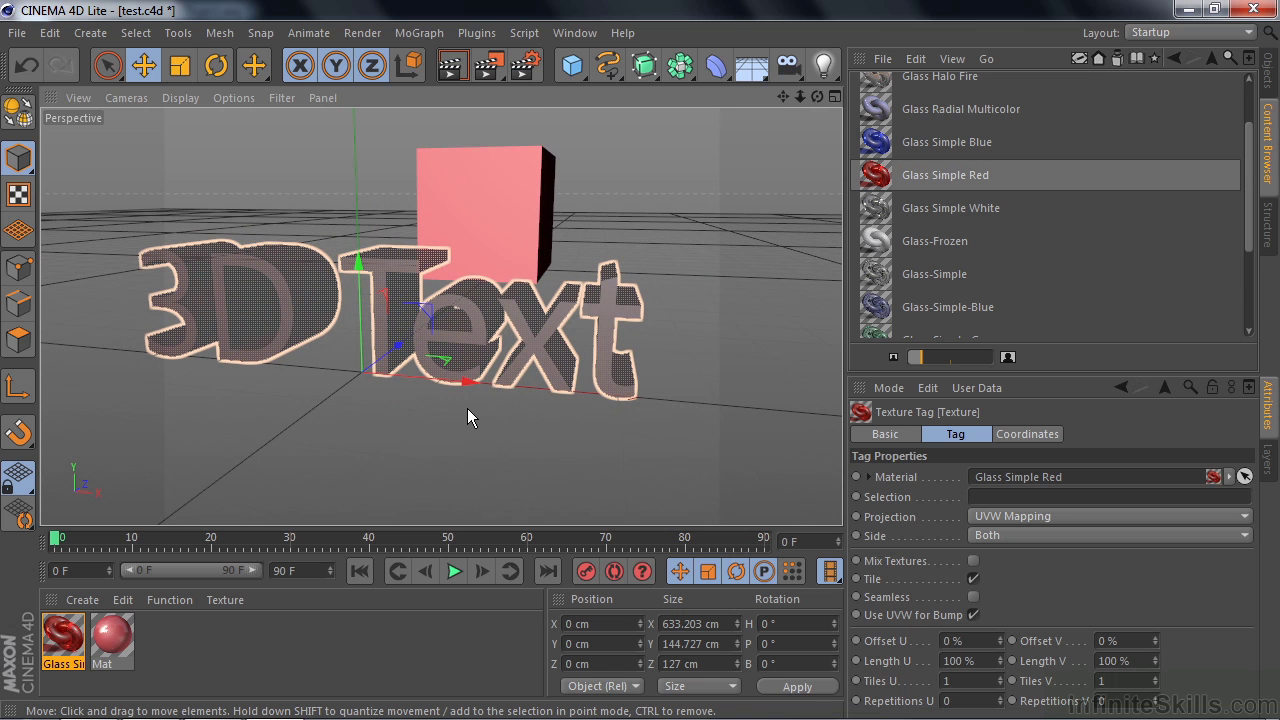
pyautogui.click(455, 68)
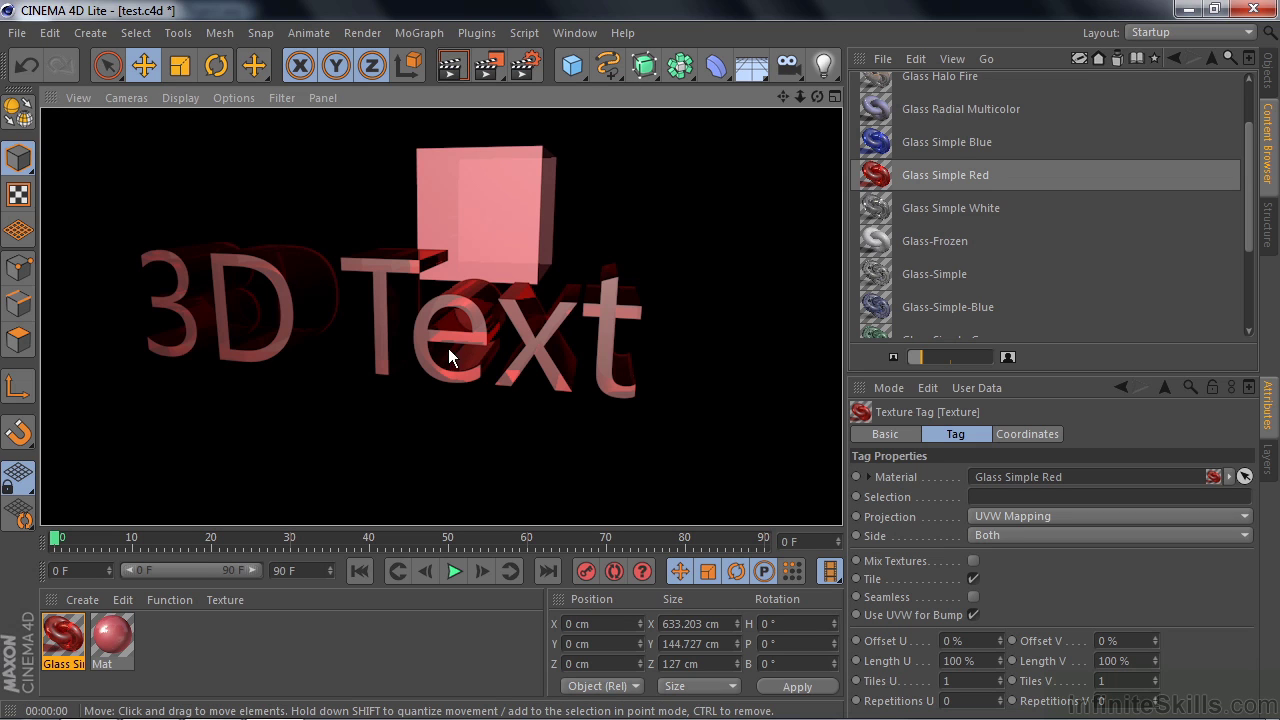
pyautogui.click(700, 226)
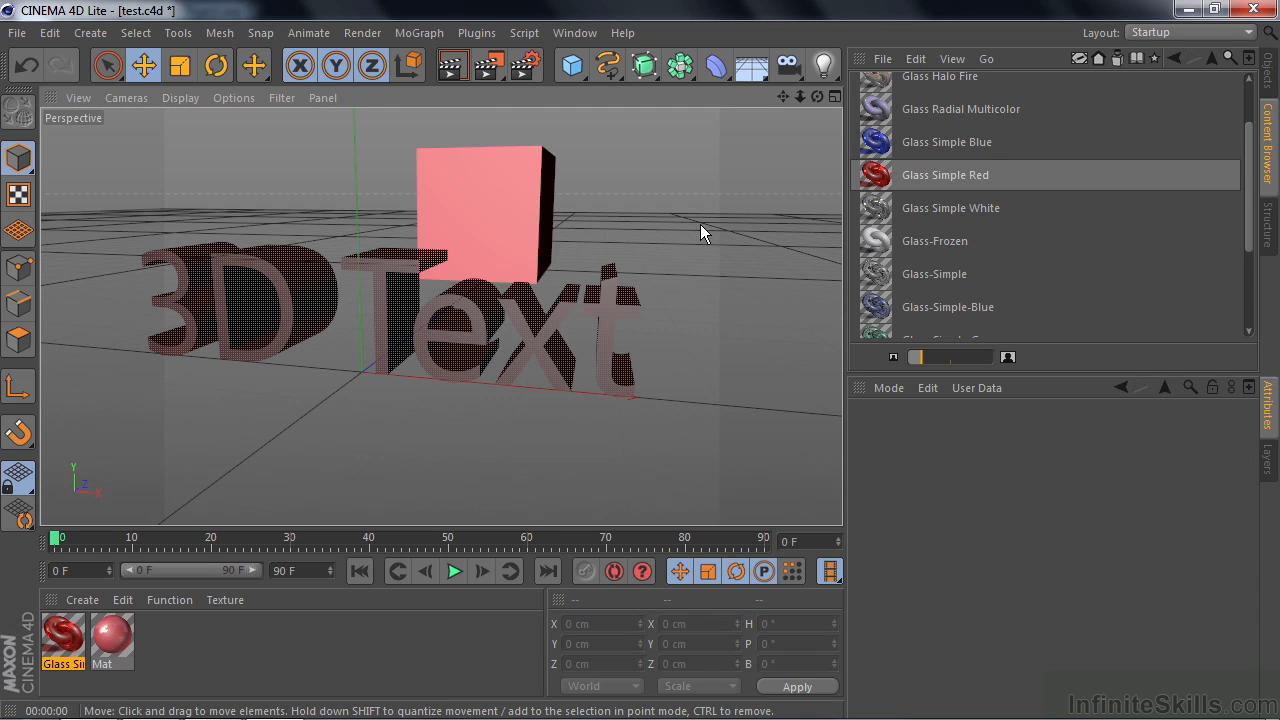
# Add an omni light in front of the text at about Y 62 cm and Z -212 cm, and try its ambient illumination.
pyautogui.click(836, 78)
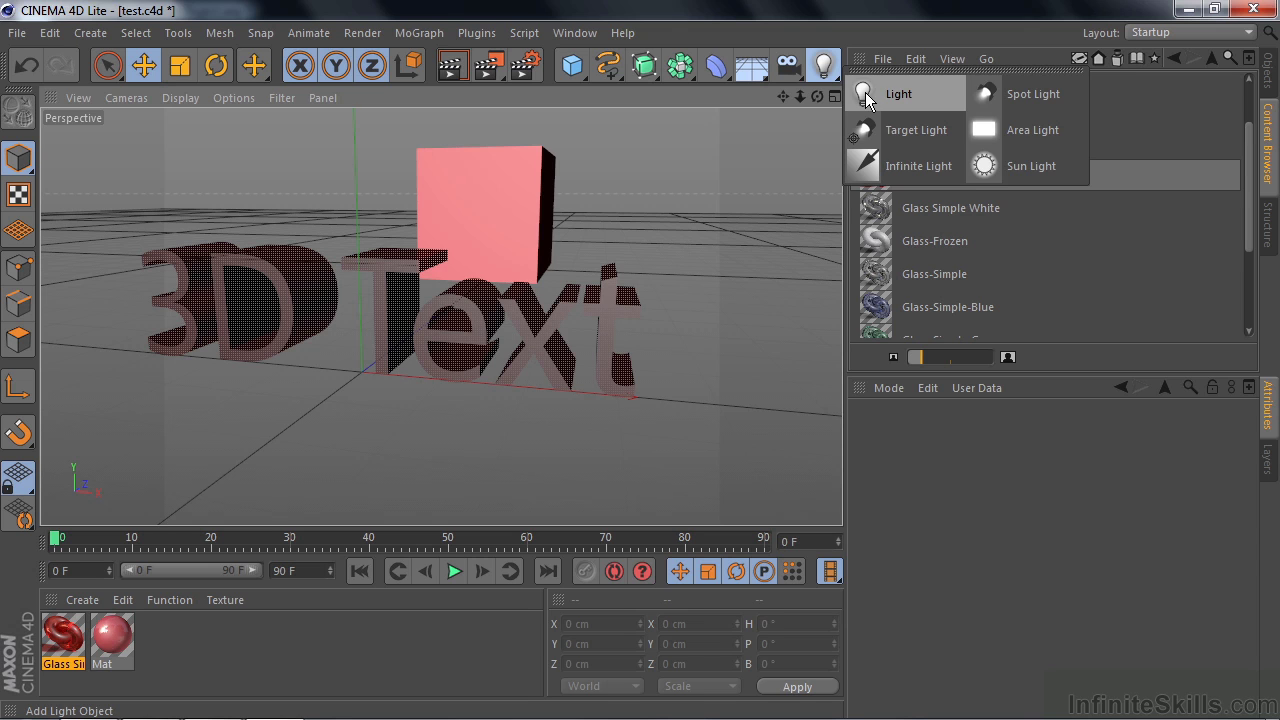
pyautogui.click(866, 97)
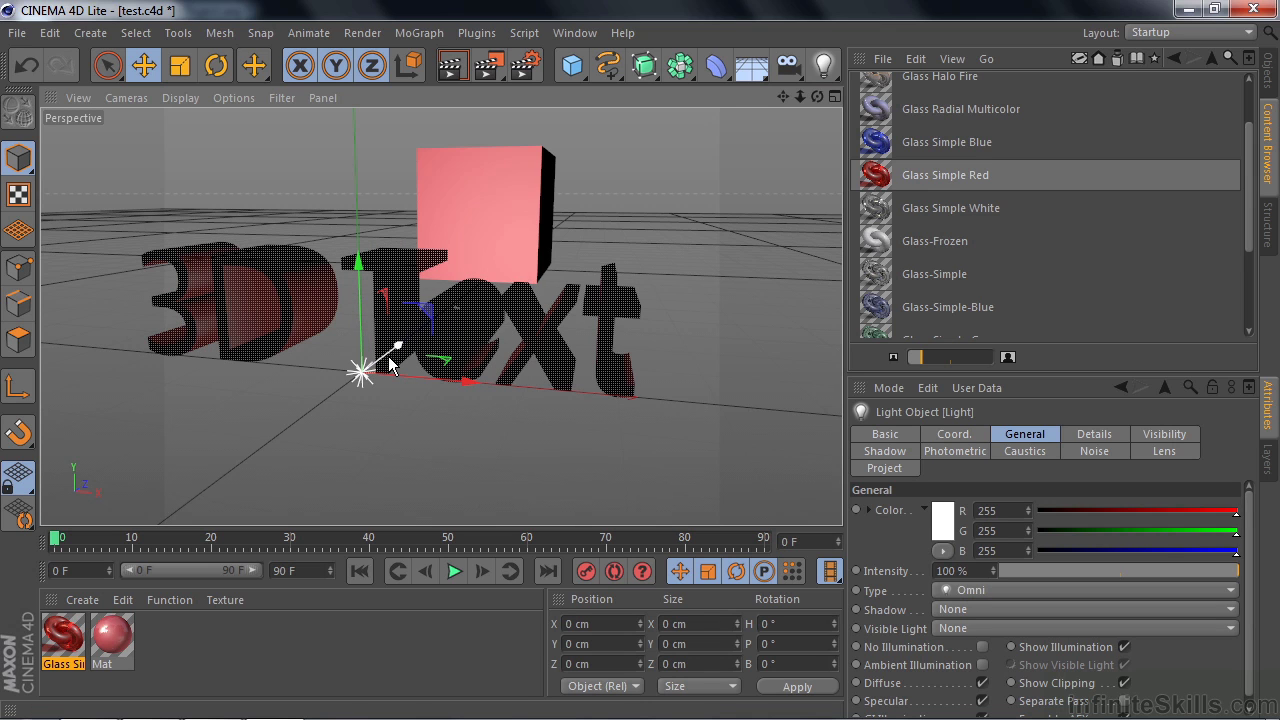
pyautogui.moveTo(397, 350); pyautogui.dragTo(284, 437)
pyautogui.moveTo(305, 403); pyautogui.dragTo(305, 403)
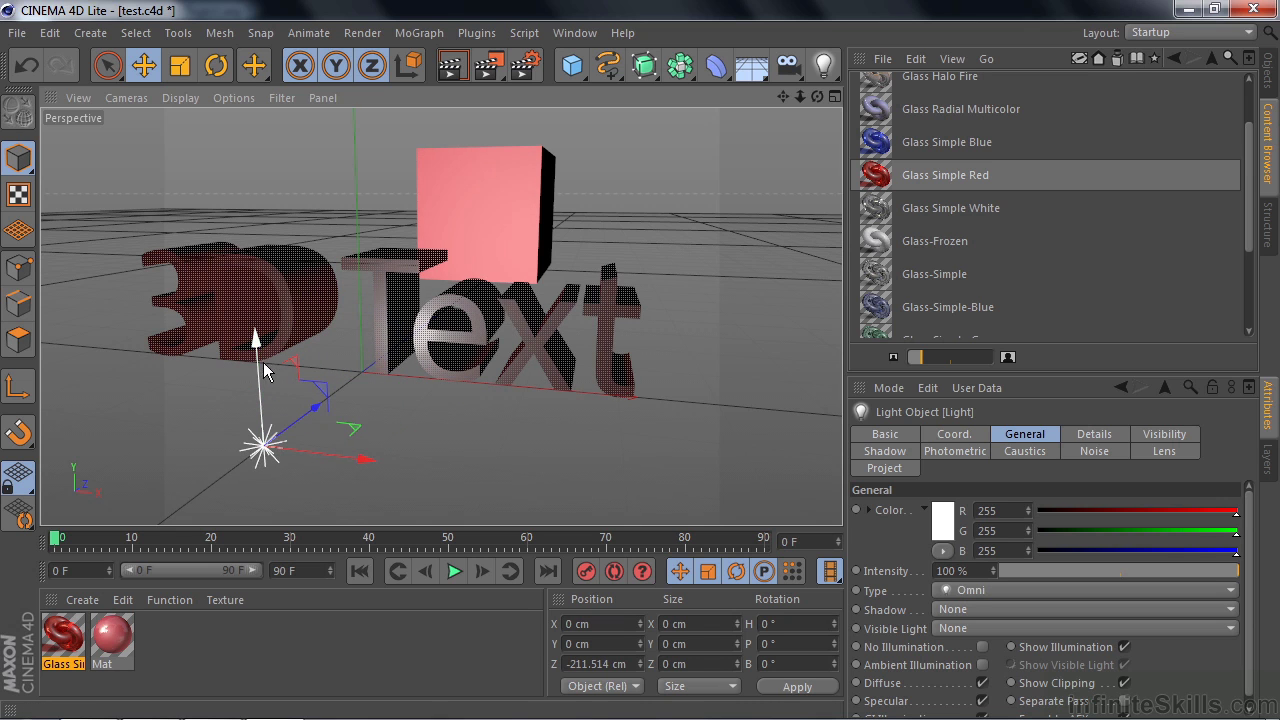
pyautogui.moveTo(255, 338); pyautogui.dragTo(245, 266)
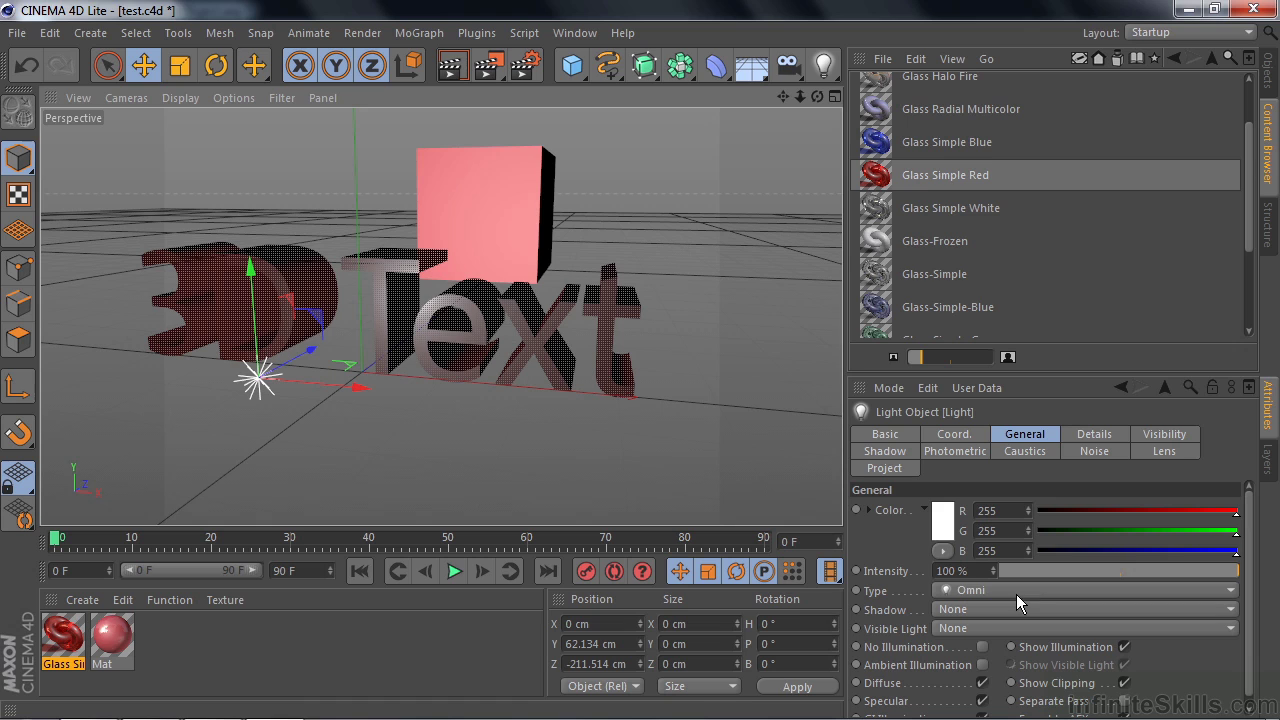
pyautogui.click(982, 665)
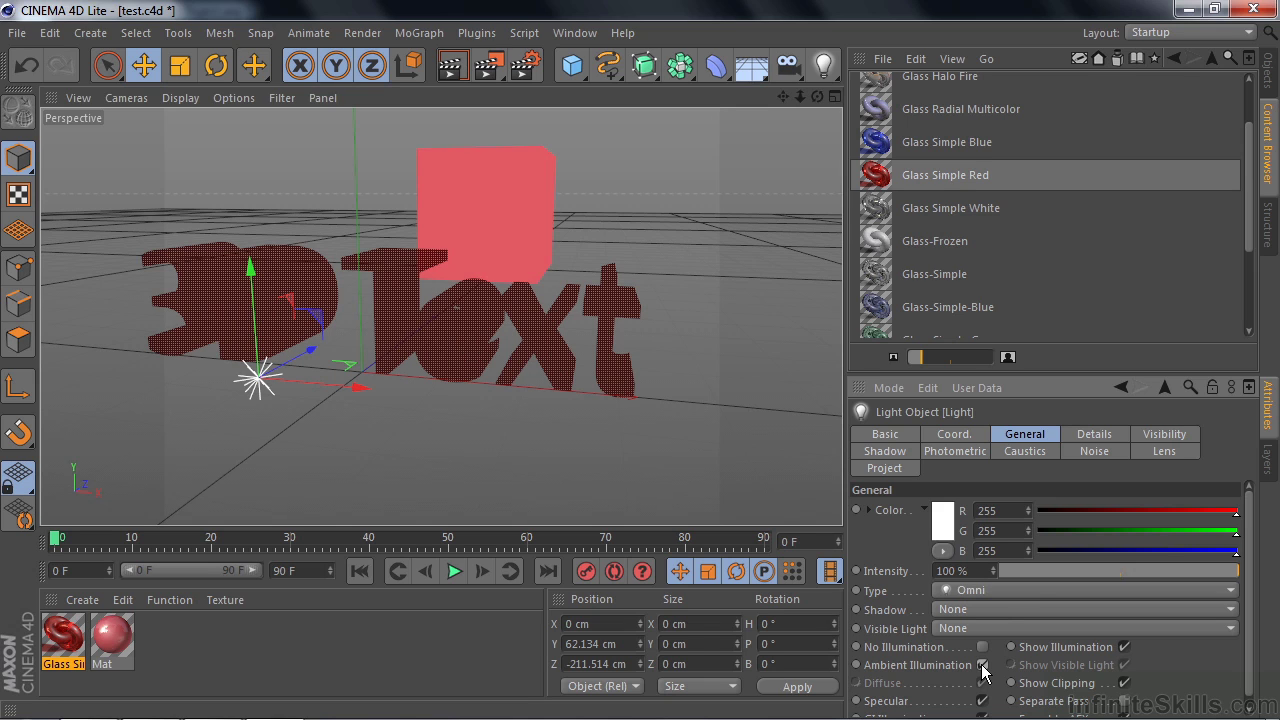
pyautogui.click(982, 666)
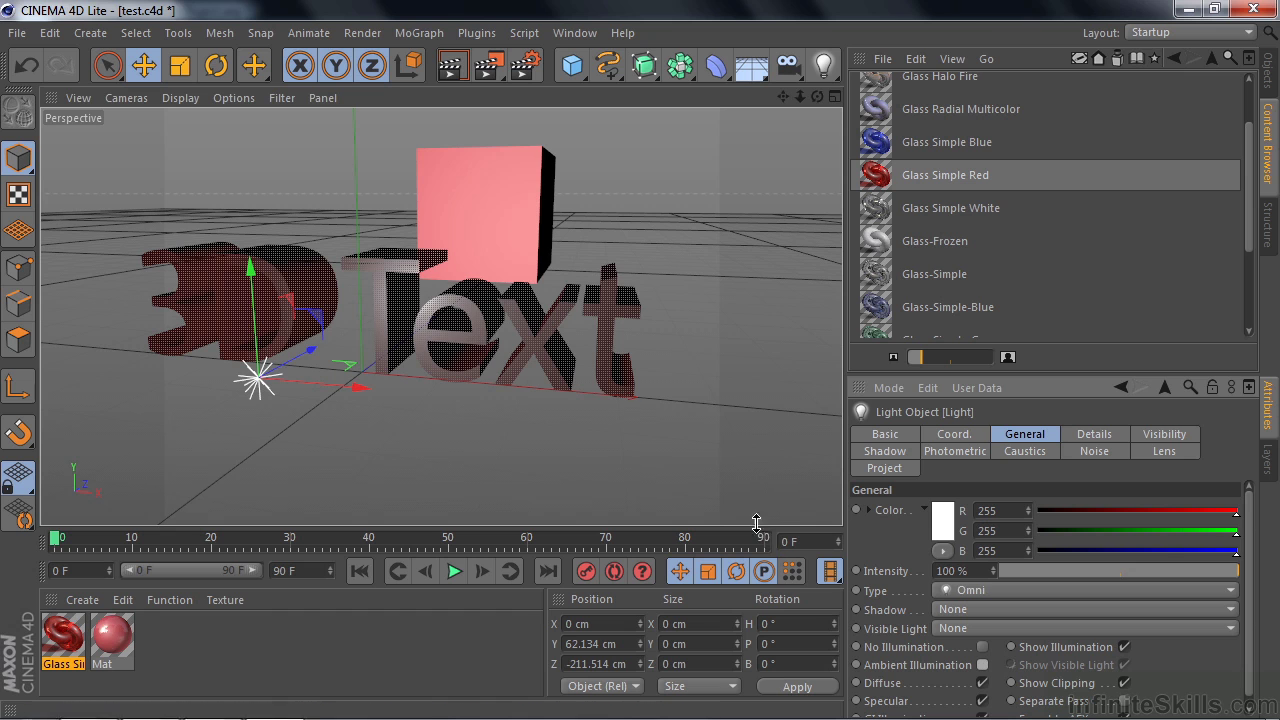
# Move the extruded text far back in the scene to about X -1220 cm and Z 1269 cm.
pyautogui.moveTo(707, 441)
pyautogui.keyDown('alt'); pyautogui.mouseDown()
pyautogui.moveTo(702, 510)
pyautogui.moveTo(695, 486)
pyautogui.mouseUp(); pyautogui.keyUp('alt')
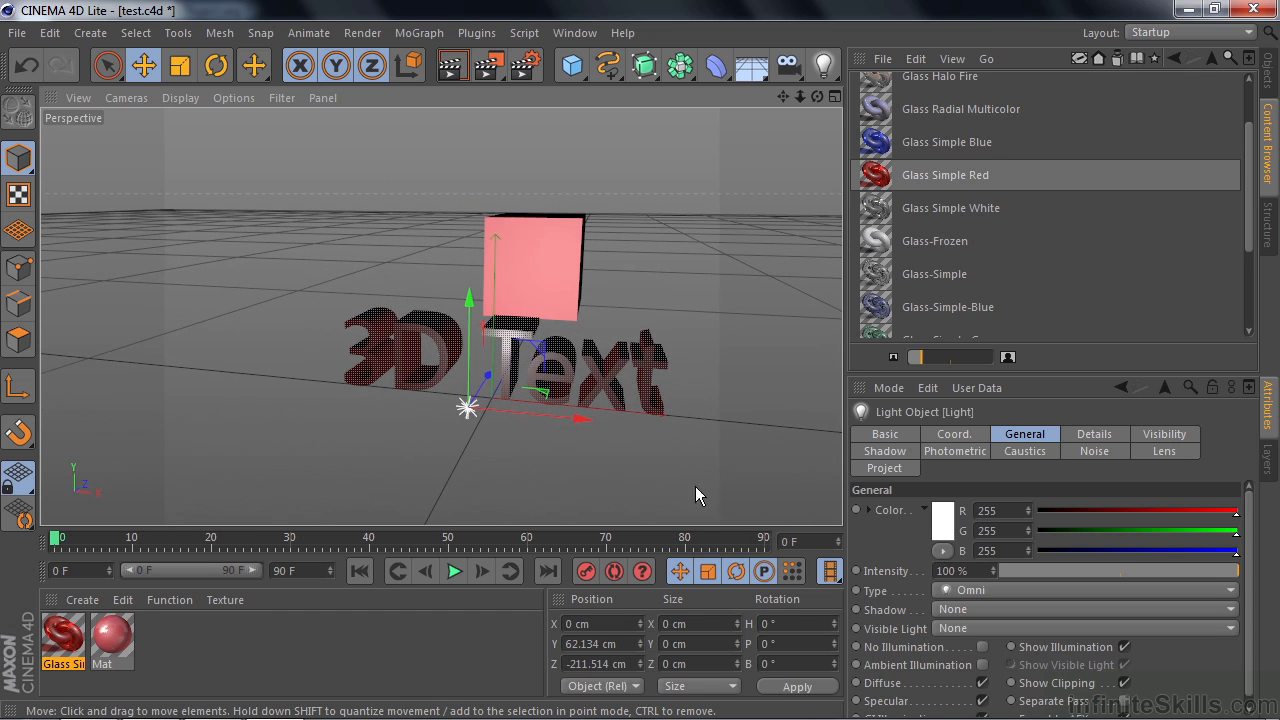
pyautogui.moveTo(636, 454)
pyautogui.keyDown('alt'); pyautogui.mouseDown()
pyautogui.moveTo(610, 395)
pyautogui.moveTo(476, 386)
pyautogui.moveTo(626, 338)
pyautogui.moveTo(429, 365)
pyautogui.moveTo(412, 356)
pyautogui.moveTo(427, 350)
pyautogui.mouseUp(); pyautogui.keyUp('alt')
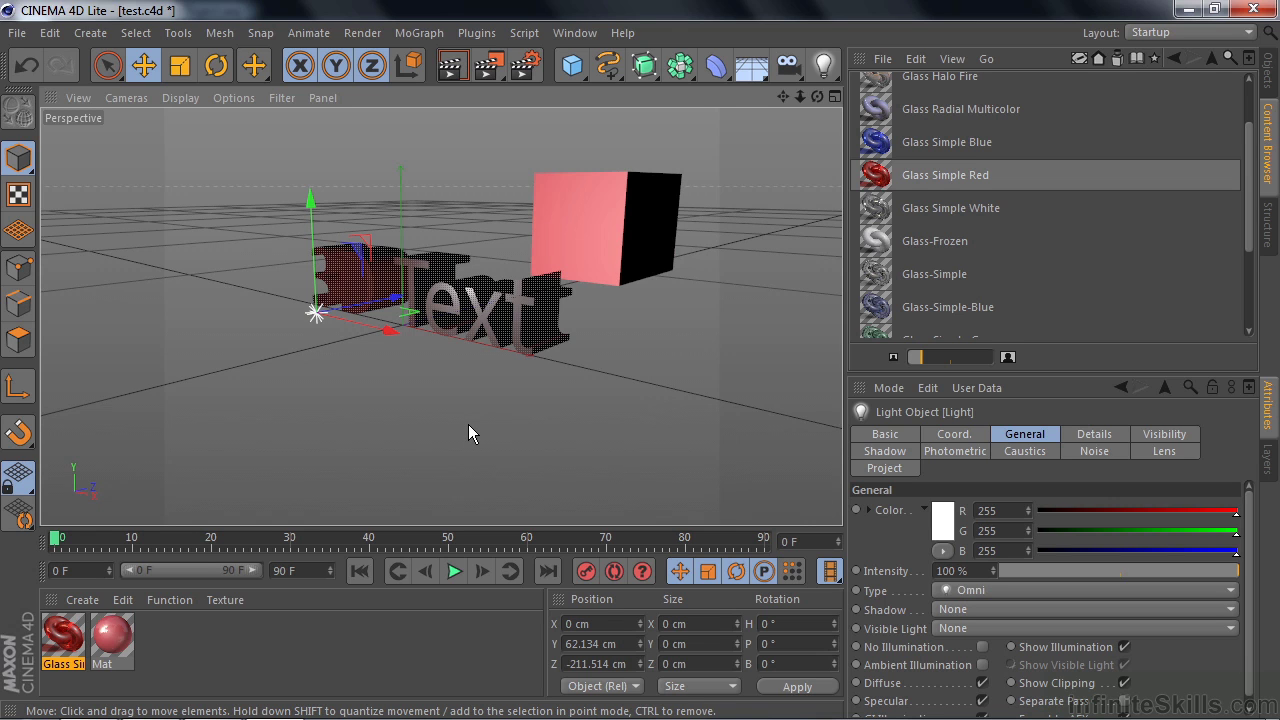
pyautogui.click(460, 305)
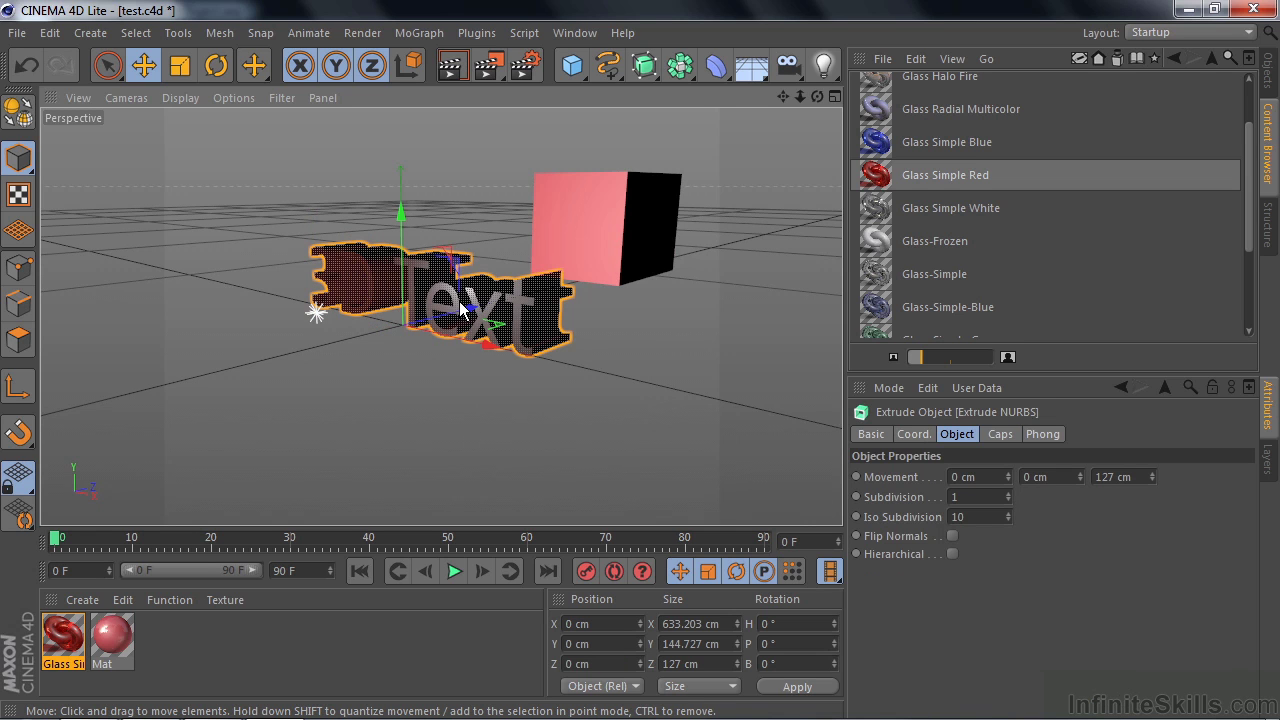
pyautogui.moveTo(510, 307); pyautogui.dragTo(478, 303)
pyautogui.hotkey('ctrl', 'z')
pyautogui.moveTo(490, 346); pyautogui.dragTo(478, 222)
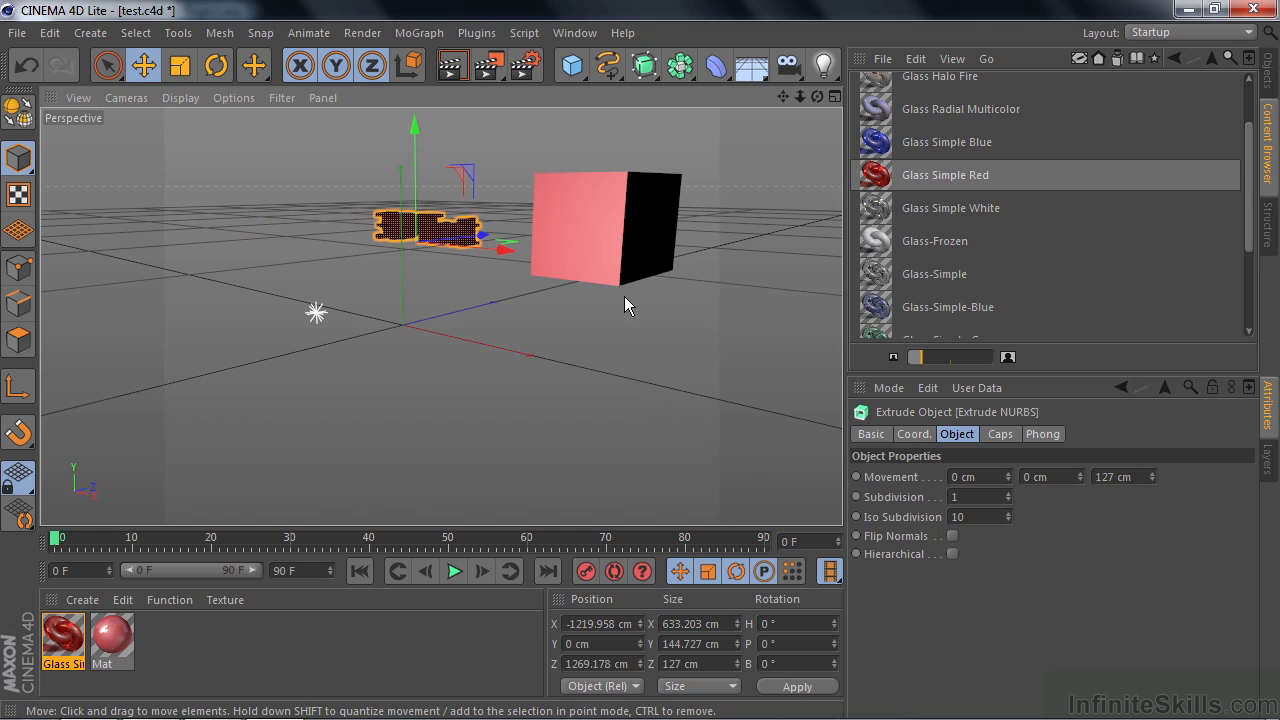
# Record a position, scale and rotation keyframe for the text spline at frame 0.
pyautogui.click(1268, 68)
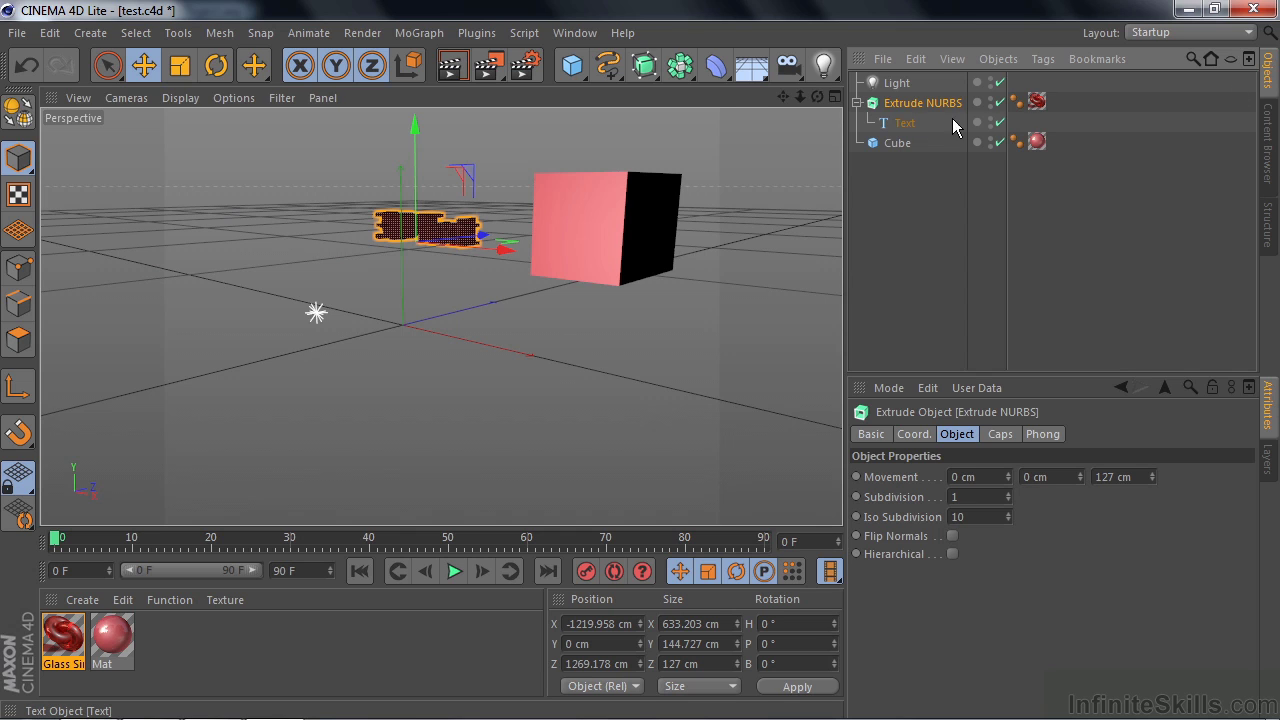
pyautogui.click(903, 123)
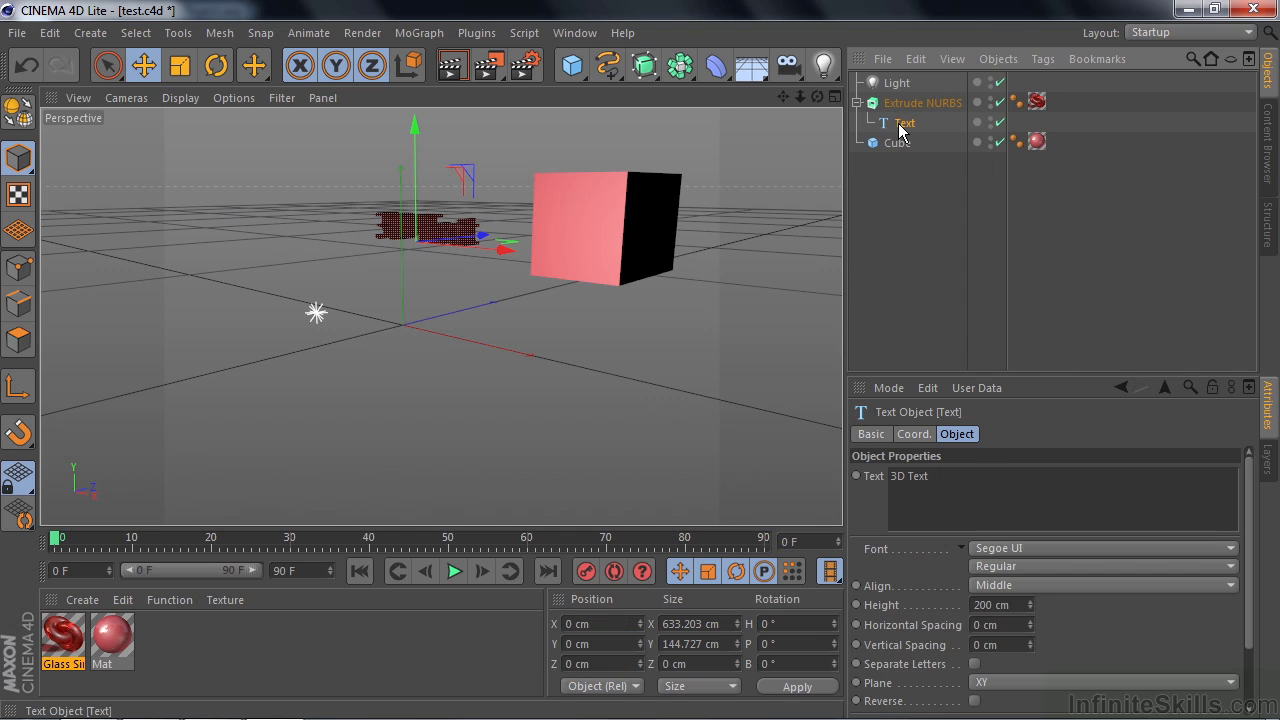
pyautogui.click(913, 436)
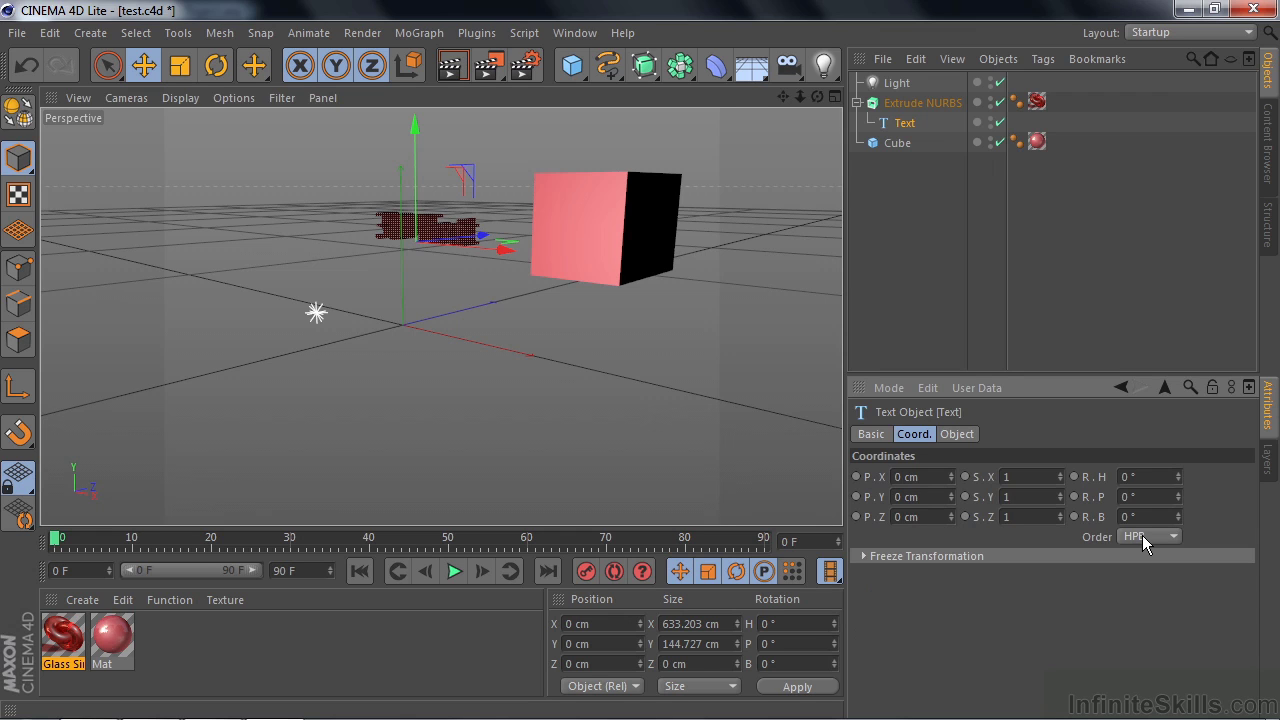
pyautogui.click(586, 573)
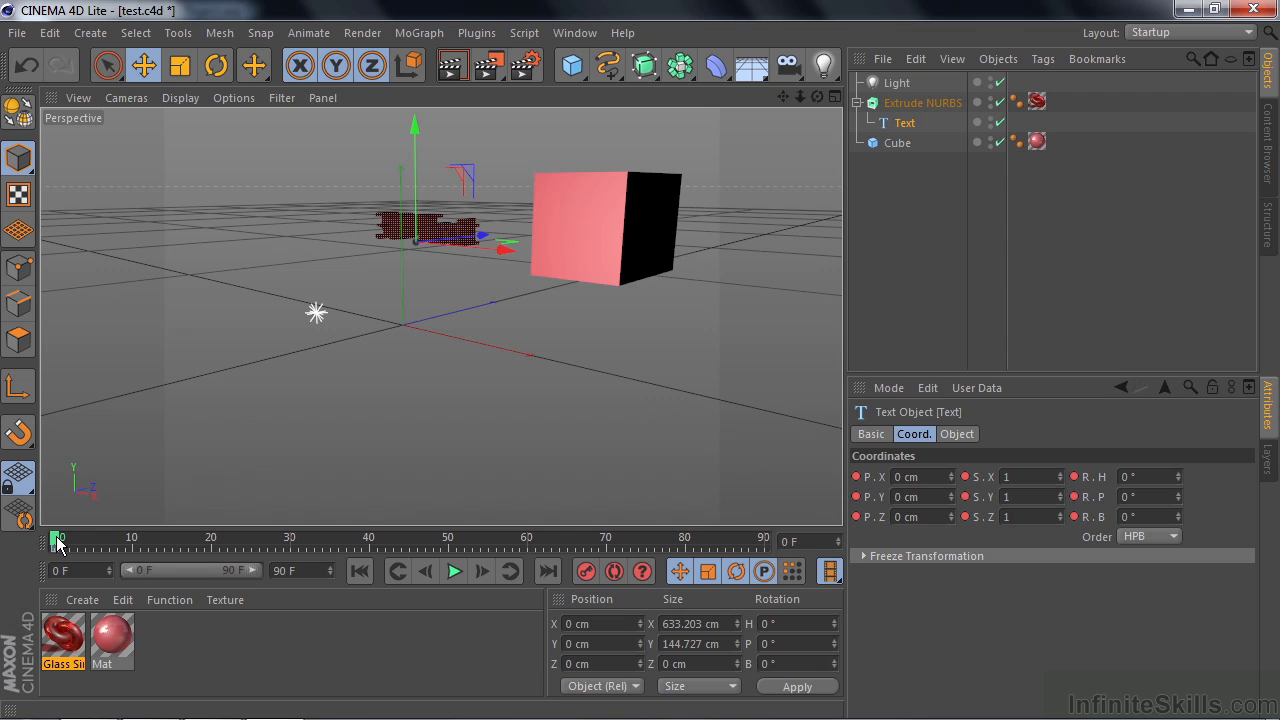
# At frame 60, move the text spline forward to about X 1227 cm and Z -1287 cm, record a keyframe, and return to the first frame.
pyautogui.moveTo(57, 543); pyautogui.dragTo(530, 553)
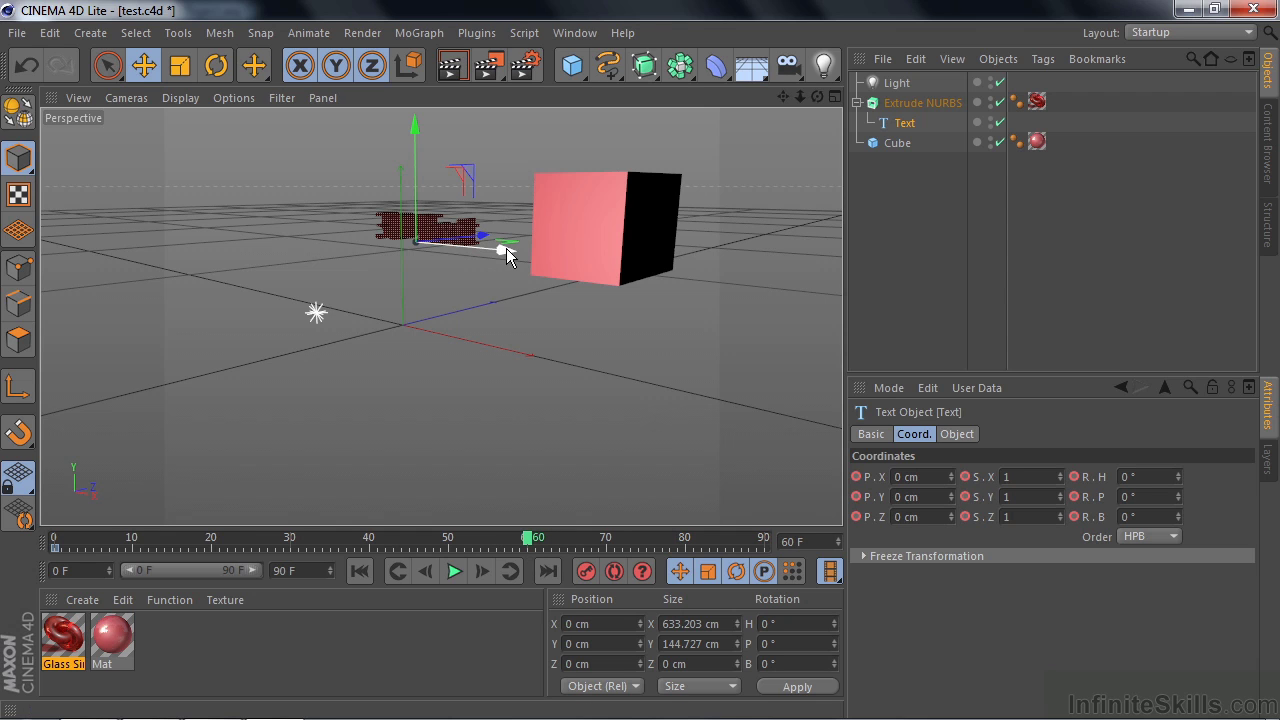
pyautogui.moveTo(482, 238); pyautogui.dragTo(476, 364)
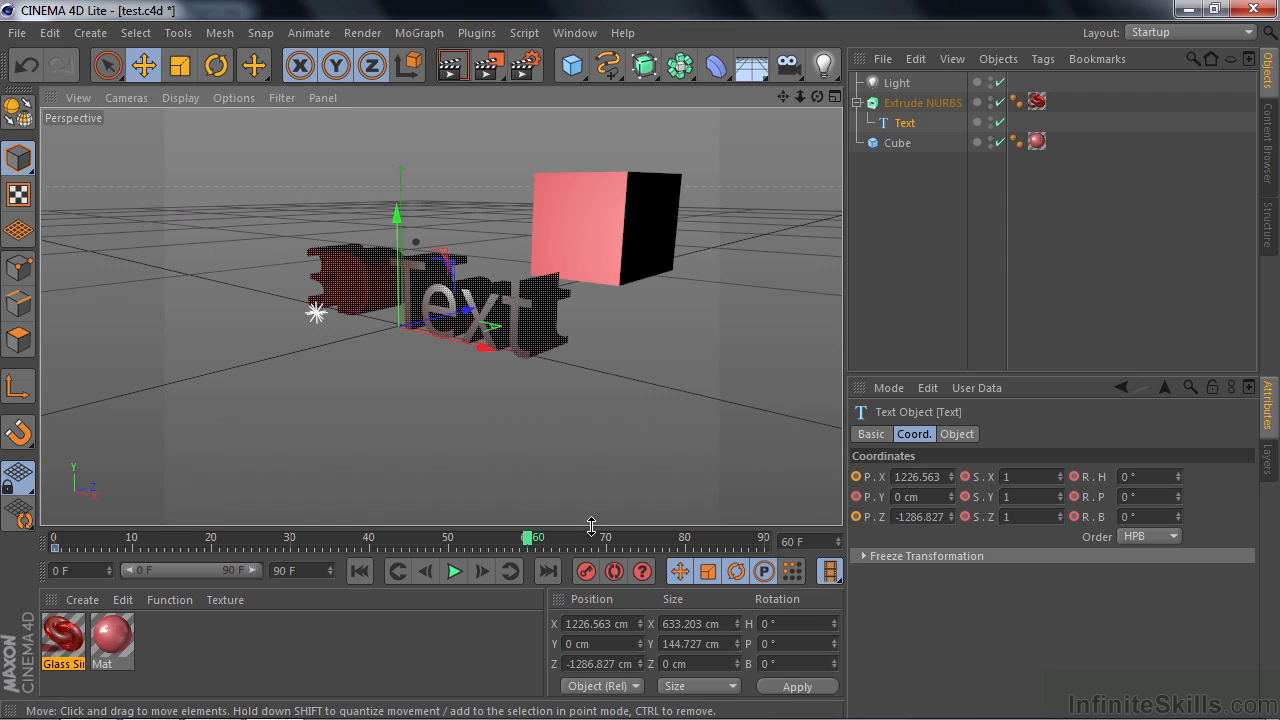
pyautogui.click(587, 574)
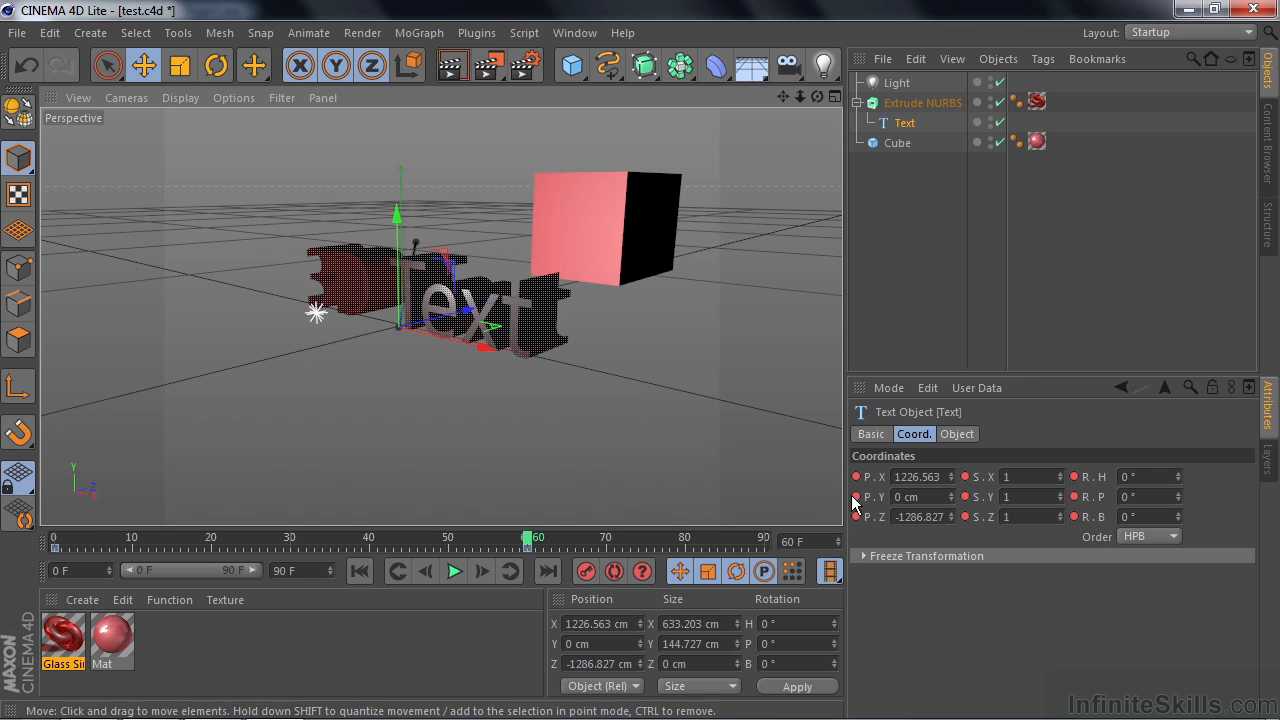
pyautogui.moveTo(528, 540); pyautogui.dragTo(532, 568)
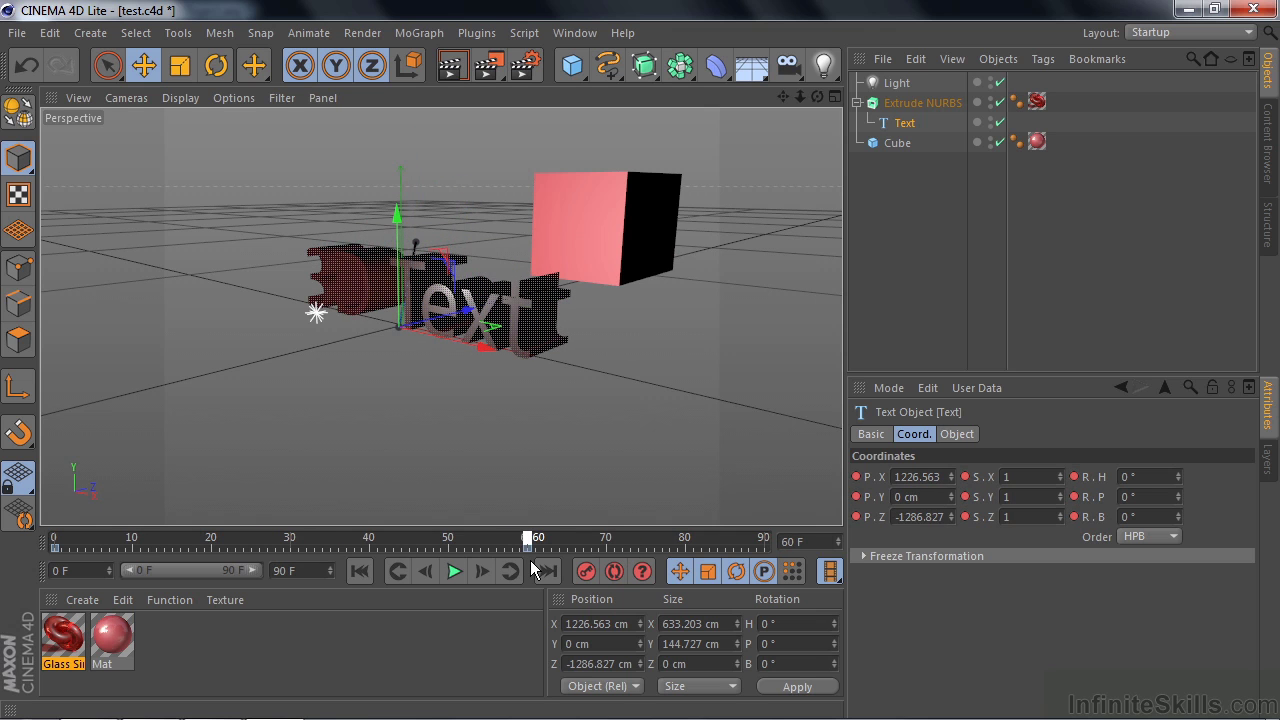
pyautogui.click(360, 570)
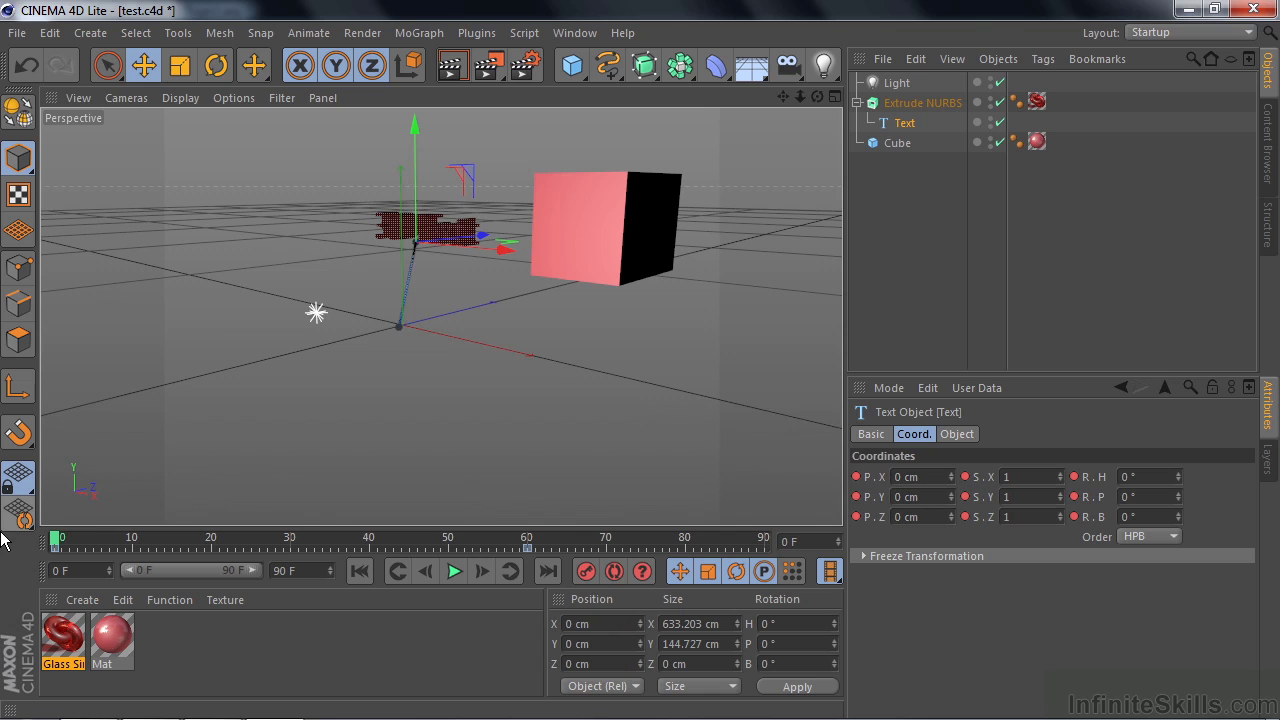
# Move the cube forward to about Z -212 cm and record a keyframe for it at frame 0.
pyautogui.click(630, 224)
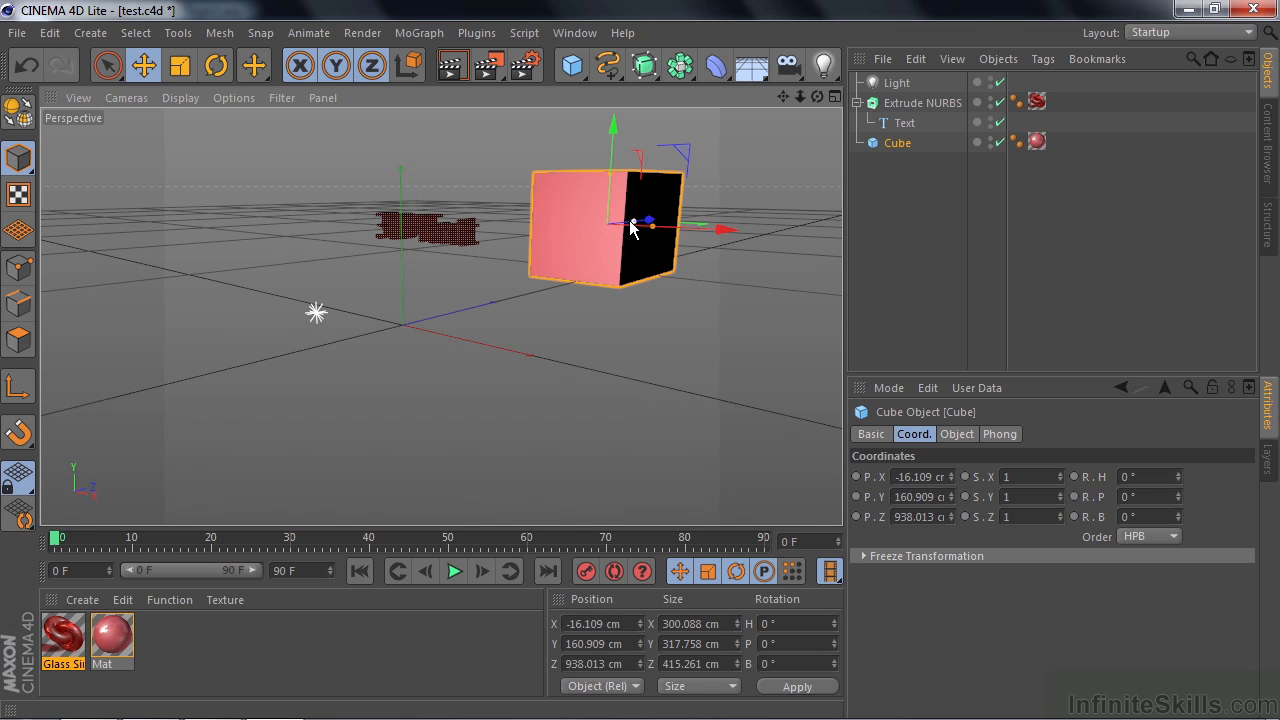
pyautogui.moveTo(651, 214); pyautogui.dragTo(397, 321)
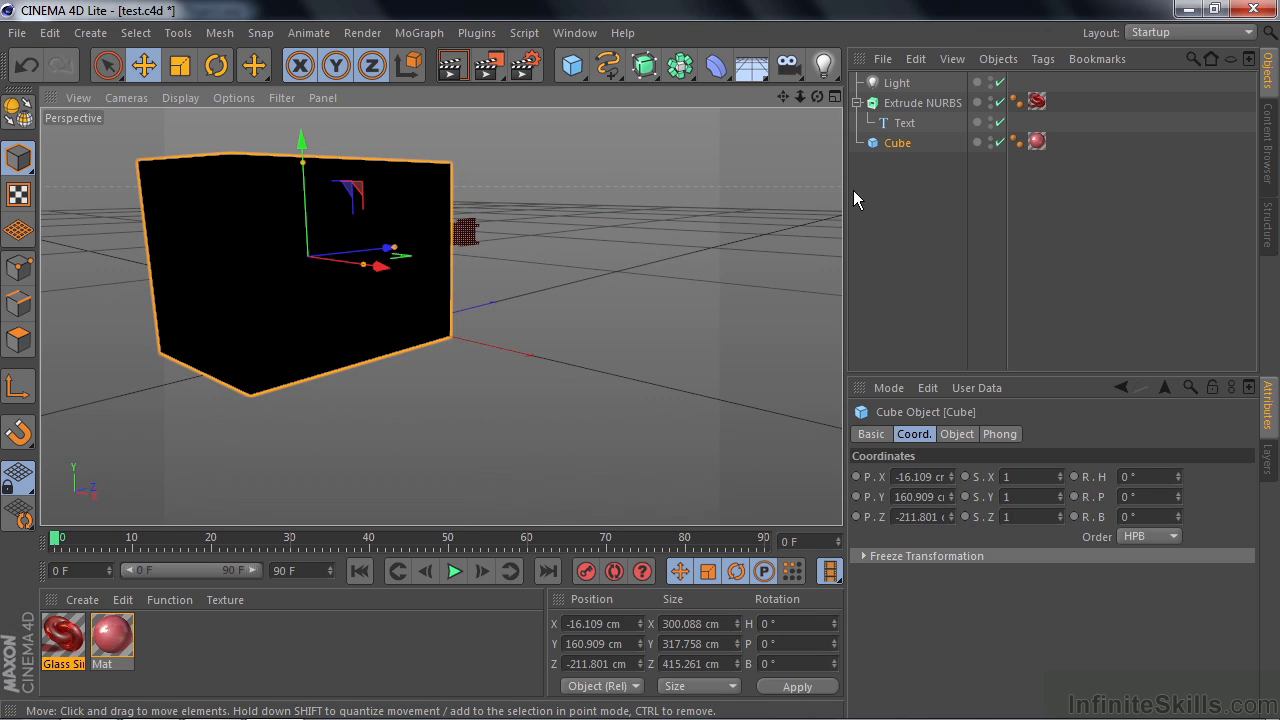
pyautogui.click(898, 144)
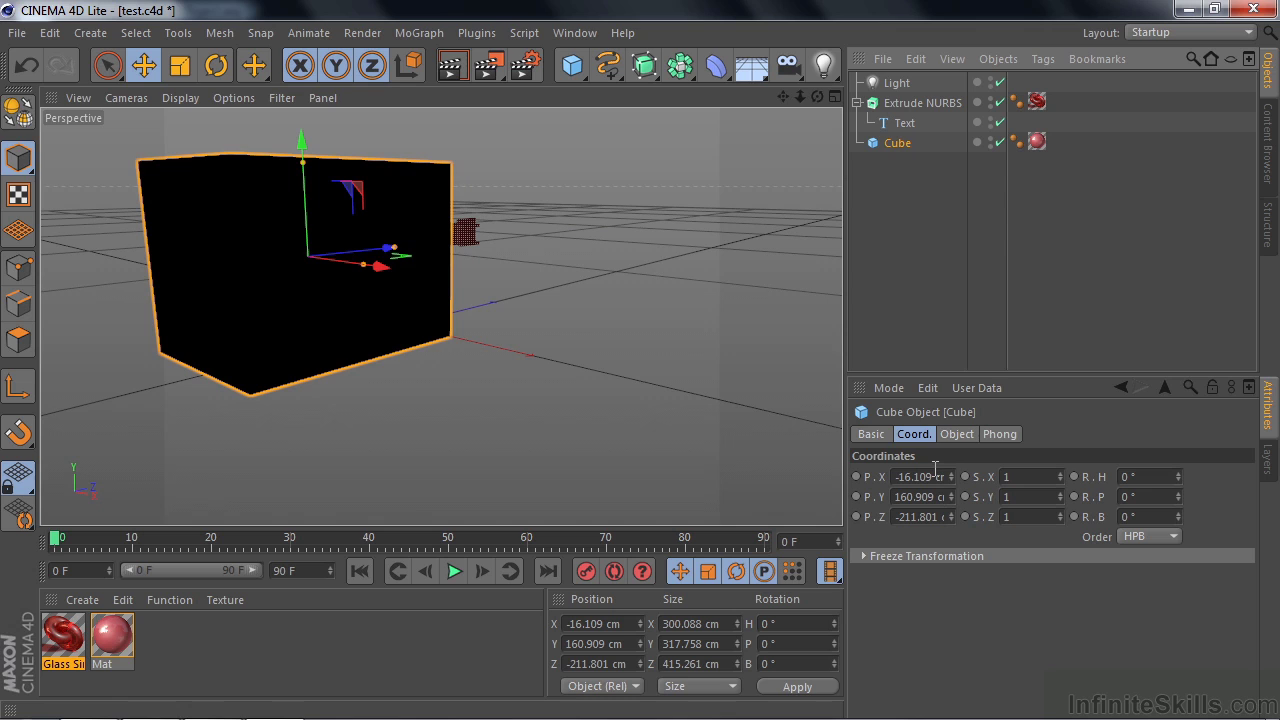
pyautogui.click(586, 571)
# At frame 60, move the cube back to about Z 1182 cm and record a second keyframe.
pyautogui.moveTo(55, 540); pyautogui.dragTo(528, 566)
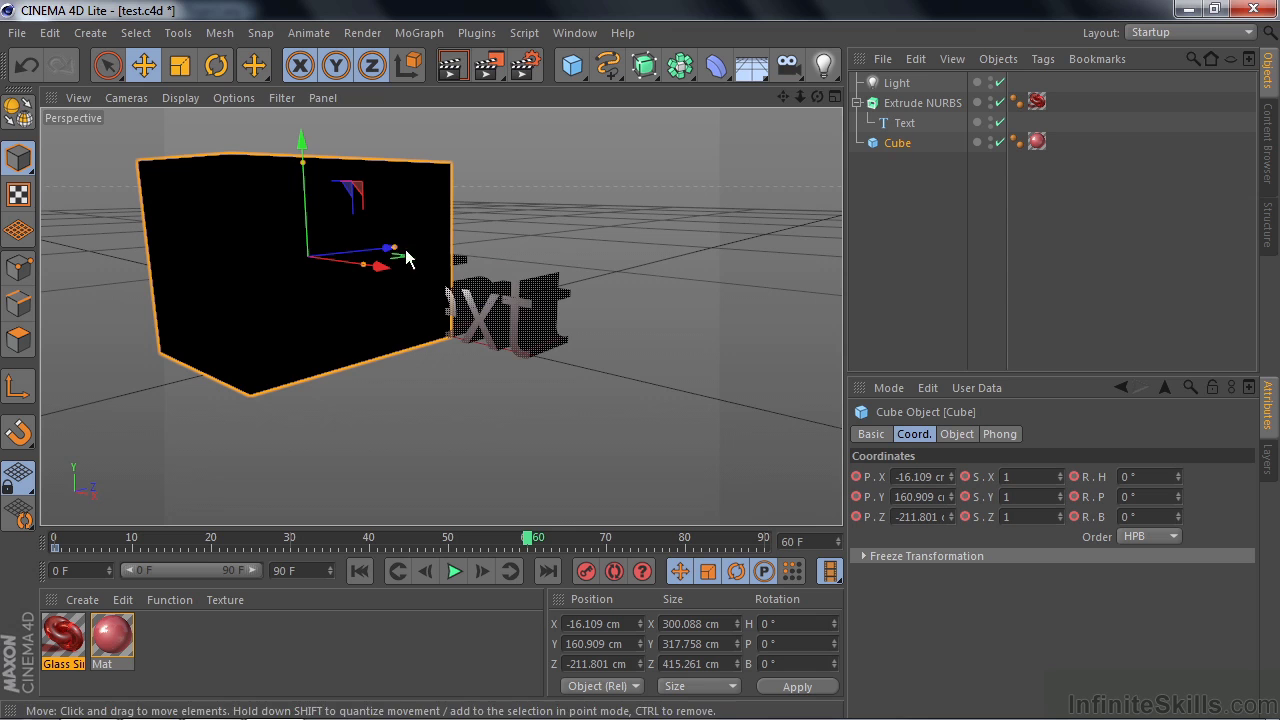
pyautogui.moveTo(391, 249); pyautogui.dragTo(677, 216)
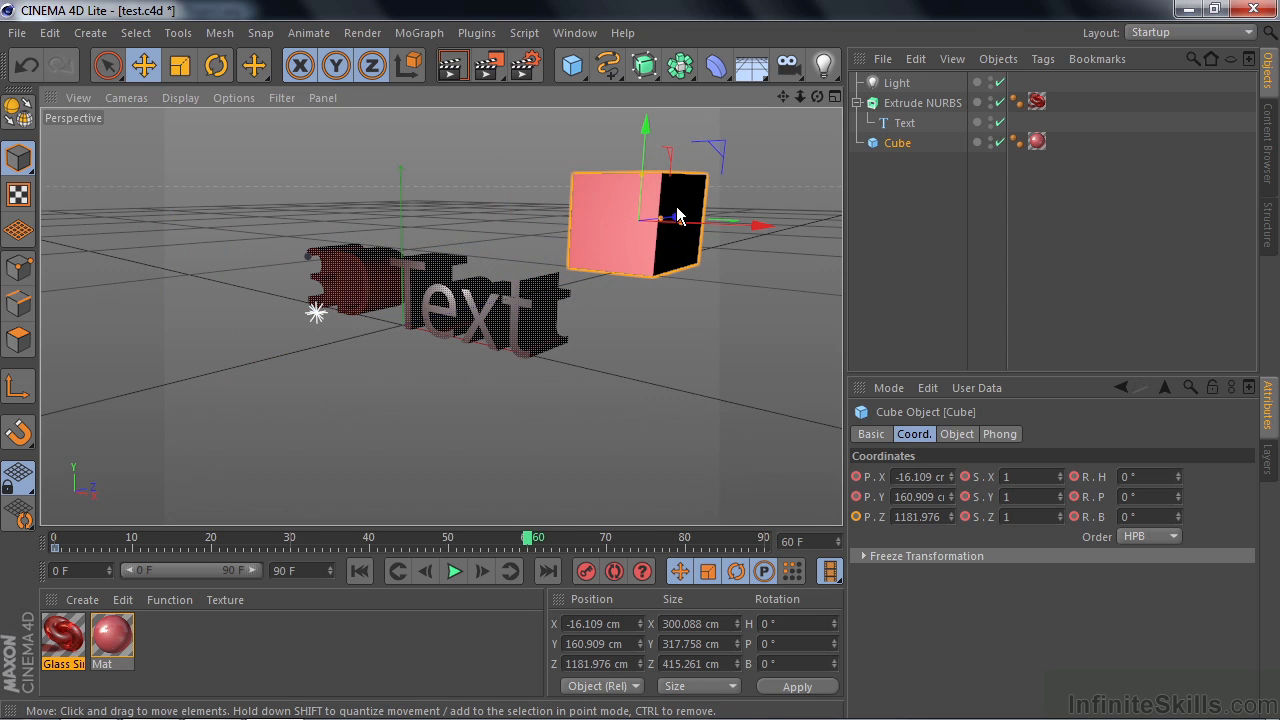
pyautogui.click(586, 571)
# At frame 33, shift the cube to about X 315 cm, record a keyframe, and scrub through the animation back to frame 0.
pyautogui.moveTo(515, 538); pyautogui.dragTo(313, 503)
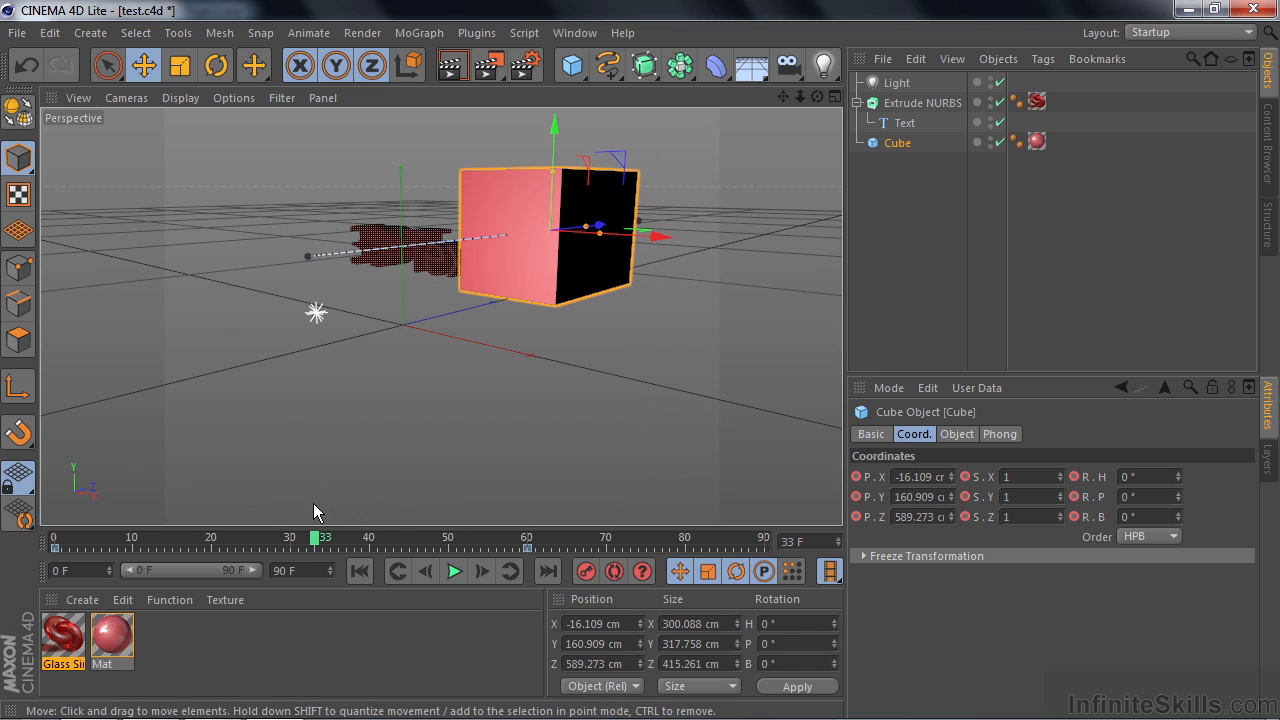
pyautogui.moveTo(664, 235); pyautogui.dragTo(786, 286)
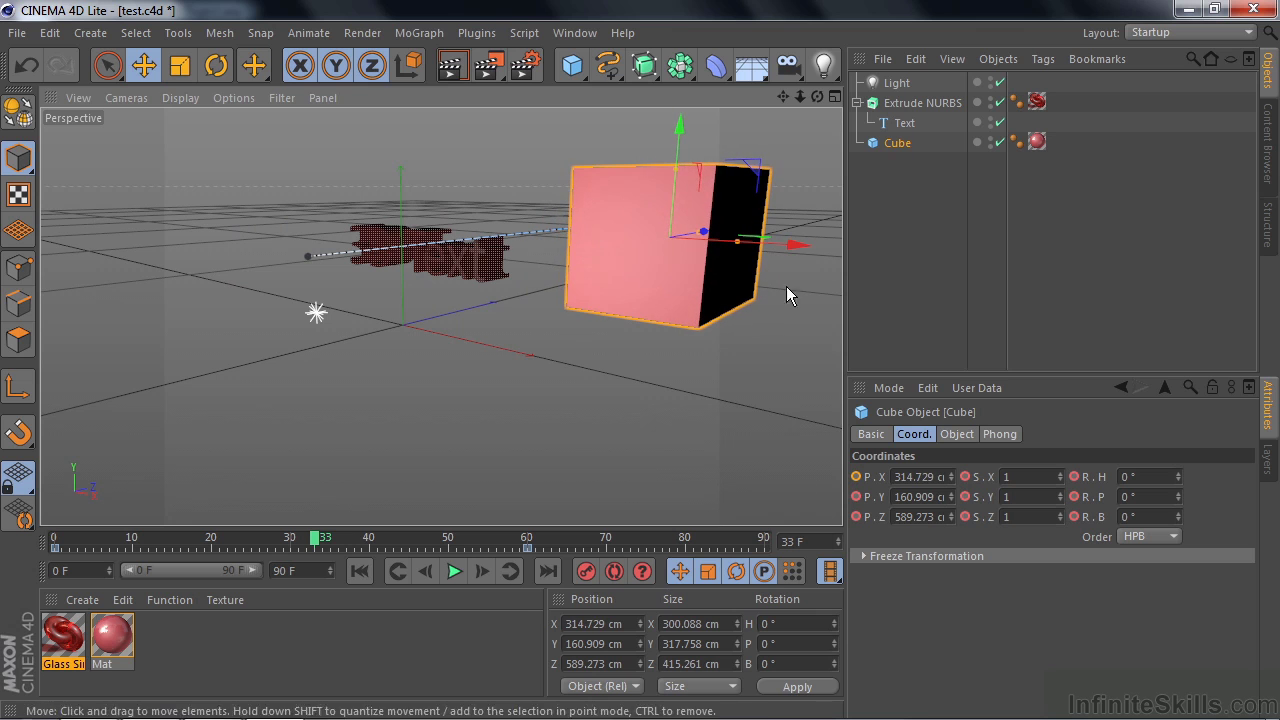
pyautogui.click(585, 571)
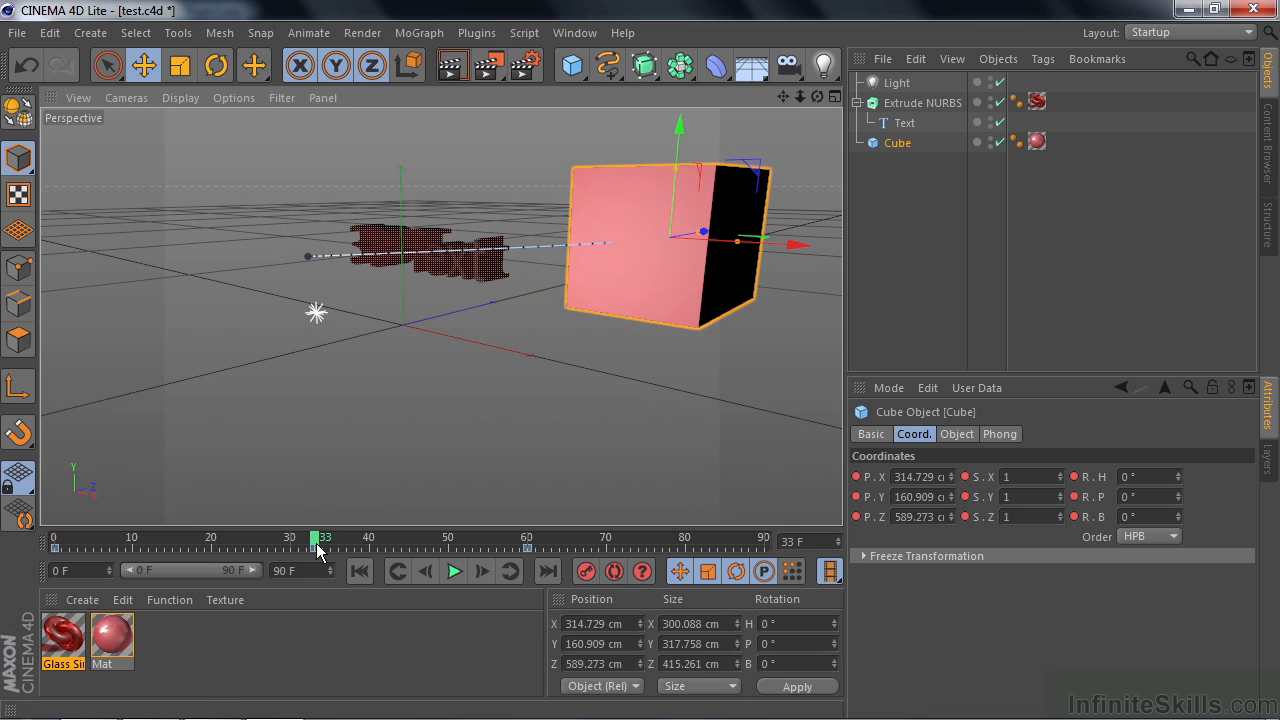
pyautogui.click(48, 538)
pyautogui.moveTo(46, 536); pyautogui.dragTo(543, 590)
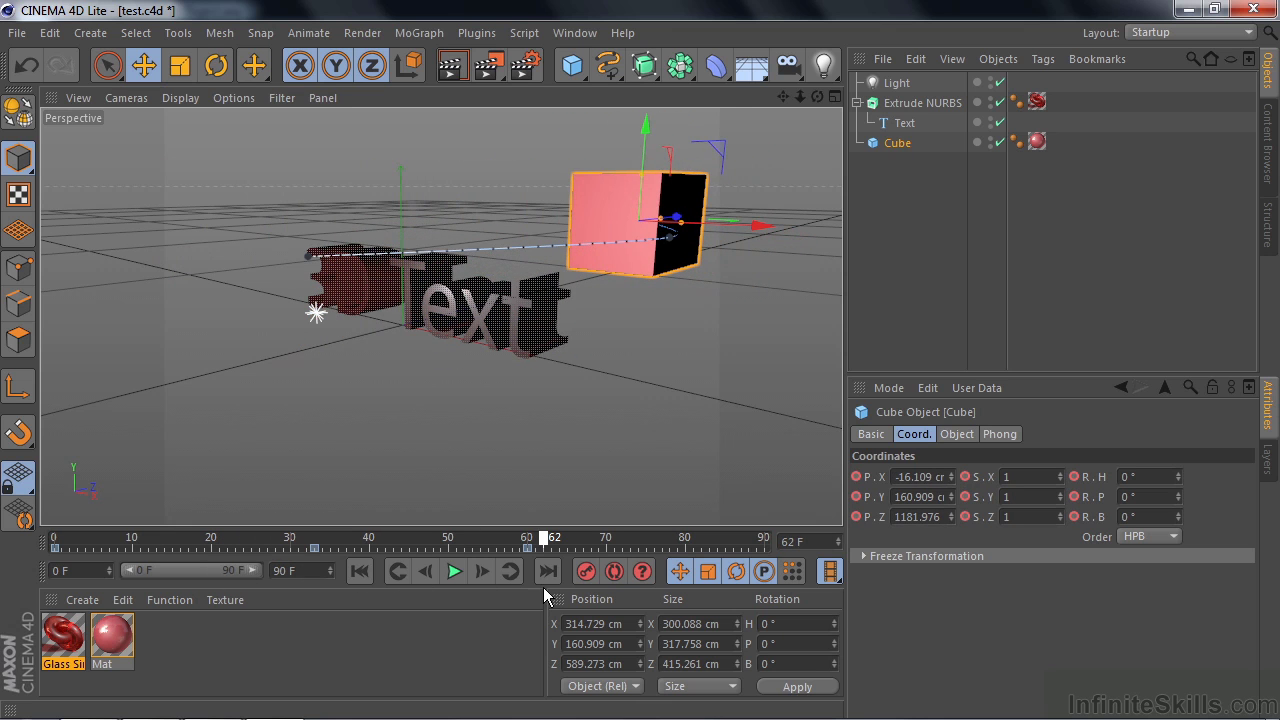
pyautogui.keyDown('alt'); pyautogui.moveTo(390, 440); pyautogui.dragTo(388, 466); pyautogui.keyUp('alt')
pyautogui.moveTo(543, 540); pyautogui.dragTo(5, 470)
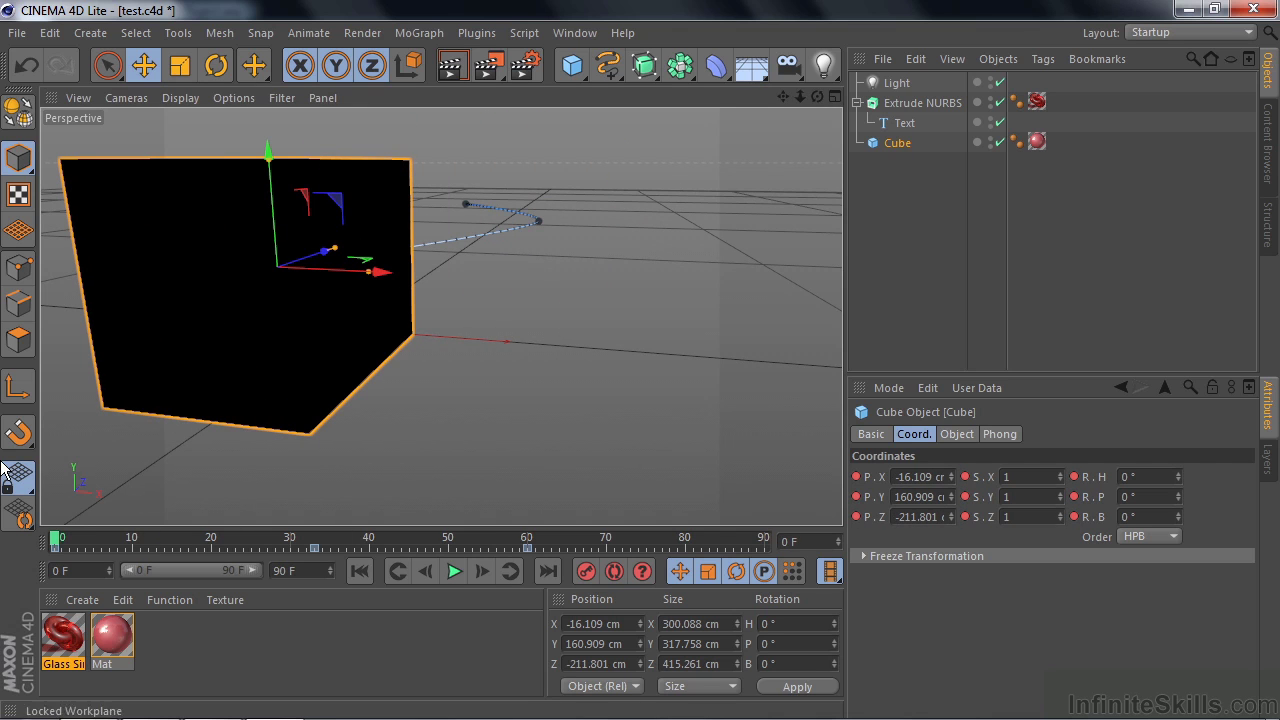
# Move the light up and forward, out from behind the cube, to about Y 396 cm and Z -599 cm.
pyautogui.click(905, 86)
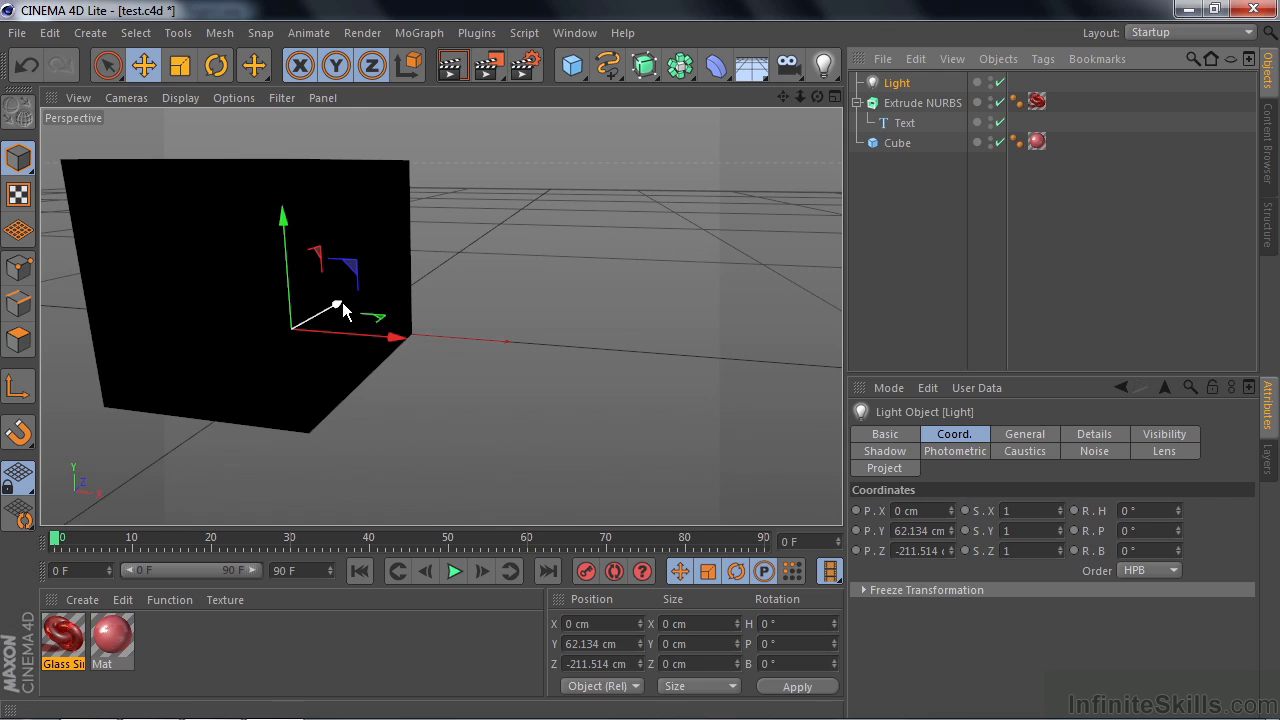
pyautogui.moveTo(339, 311); pyautogui.dragTo(176, 438)
pyautogui.moveTo(62, 341); pyautogui.dragTo(58, 177)
pyautogui.moveTo(580, 310)
pyautogui.keyDown('alt'); pyautogui.mouseDown()
pyautogui.moveTo(659, 384)
pyautogui.moveTo(640, 393)
pyautogui.mouseUp(); pyautogui.keyUp('alt')
pyautogui.moveTo(89, 353); pyautogui.dragTo(58, 116)
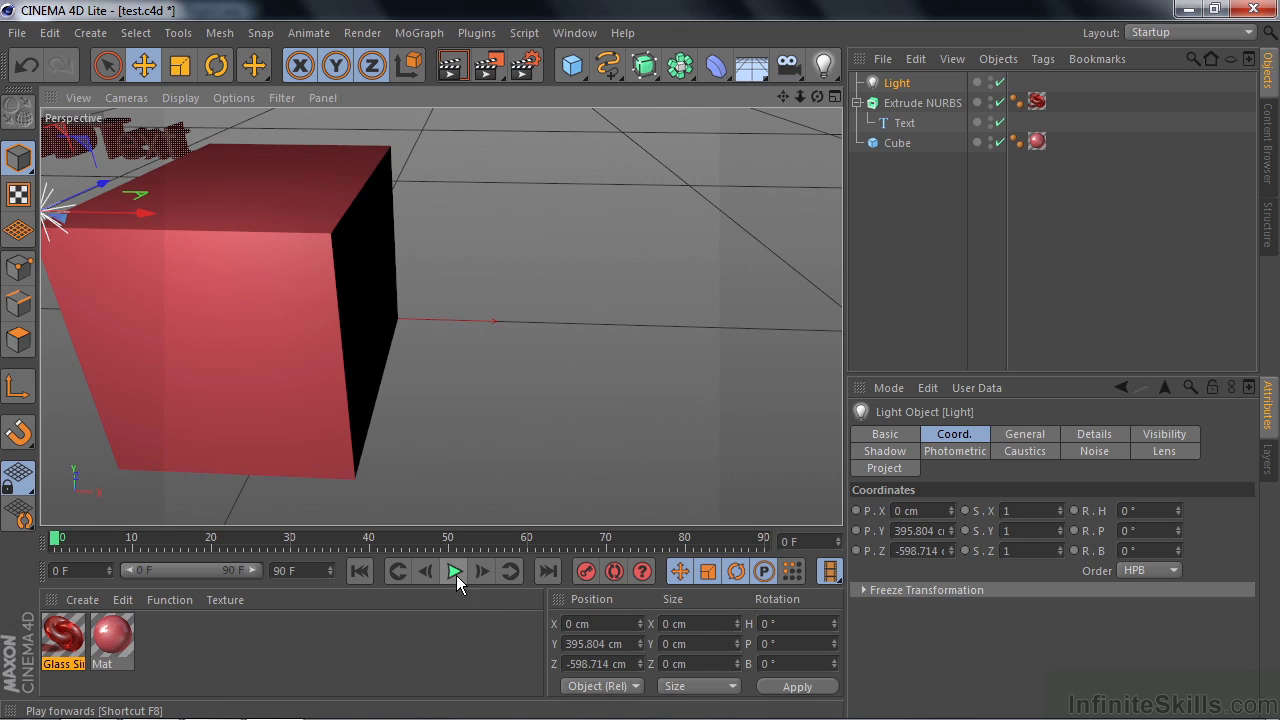
# Play the animation to check the text and cube motion, stop it, and save the scene file.
pyautogui.click(453, 571)
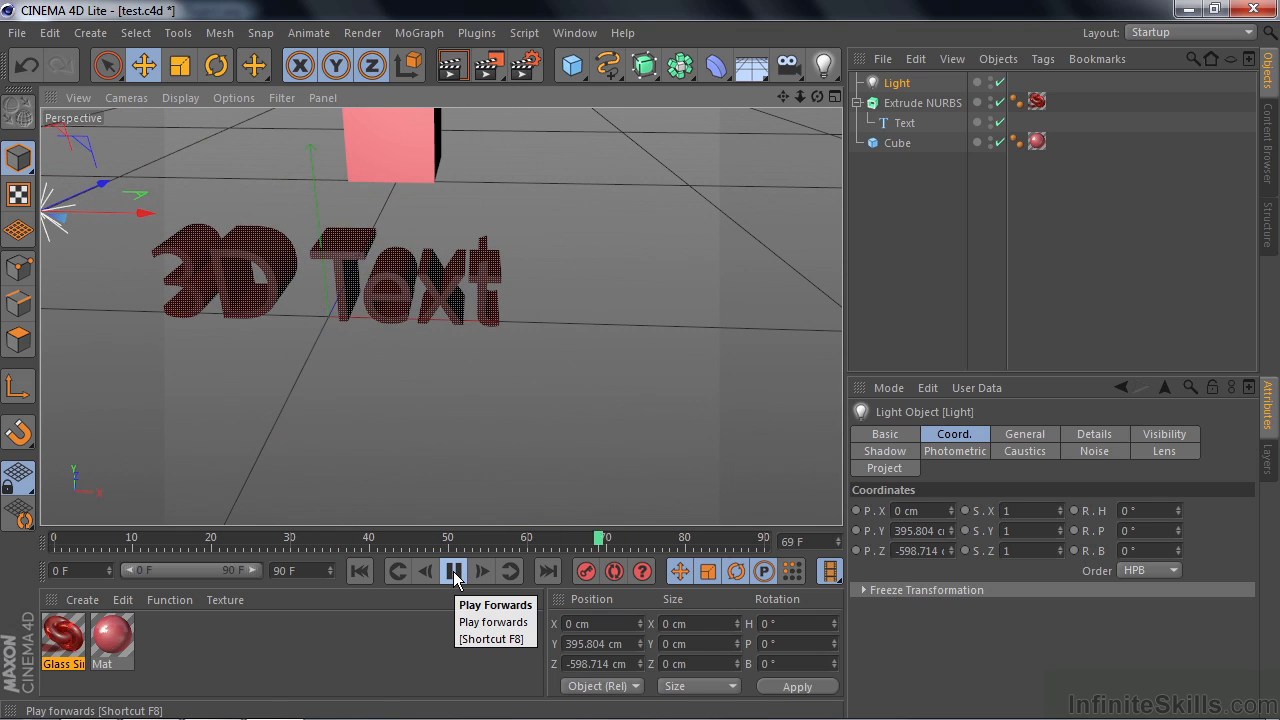
pyautogui.click(453, 573)
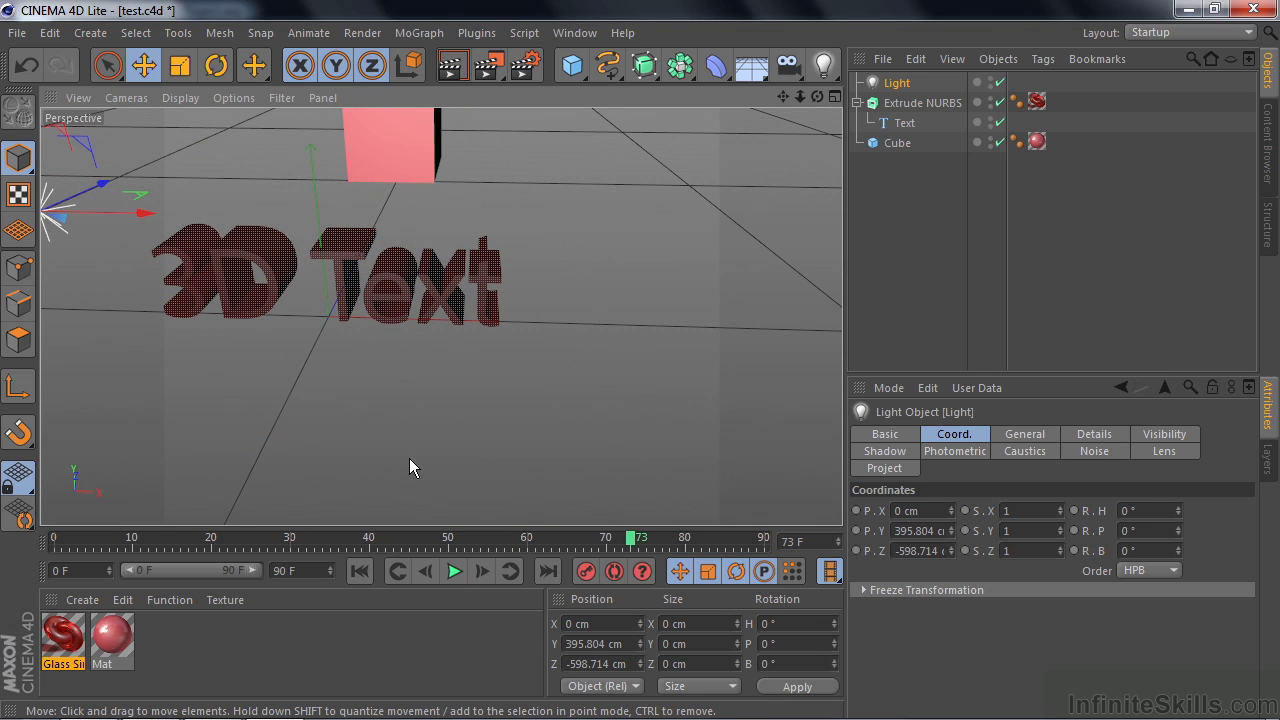
pyautogui.keyDown('alt'); pyautogui.moveTo(407, 463); pyautogui.dragTo(348, 399); pyautogui.keyUp('alt')
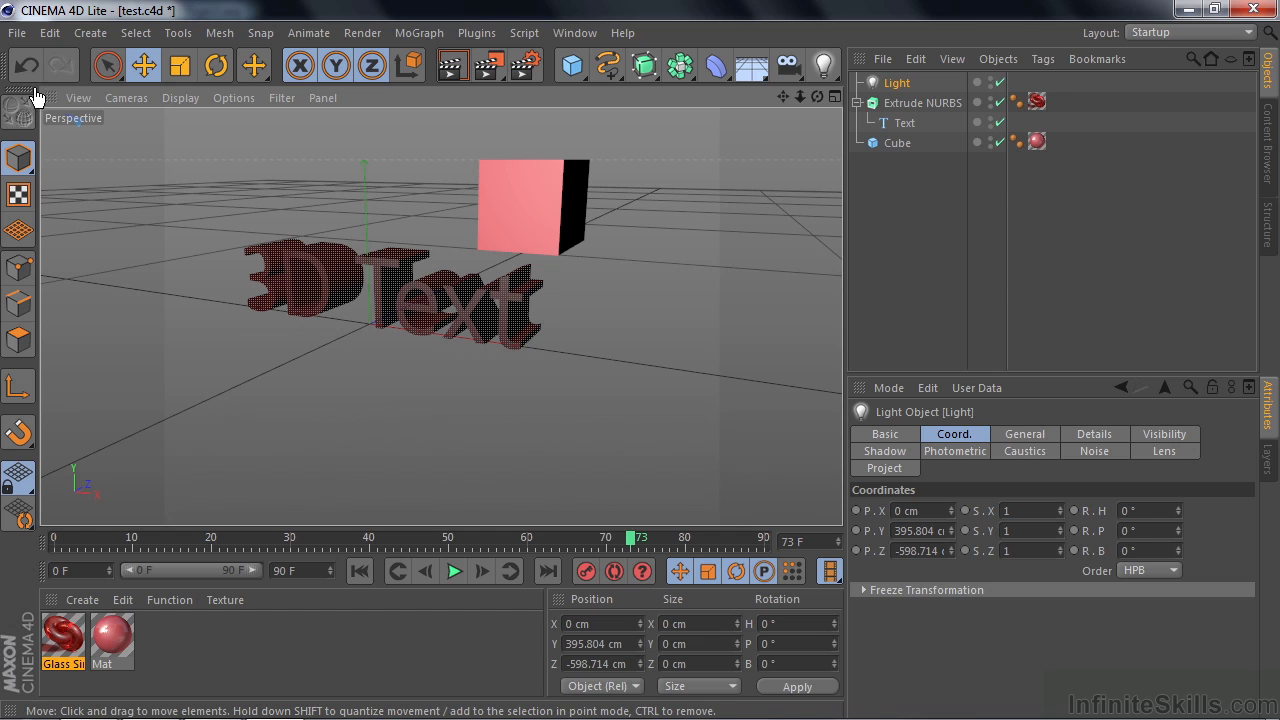
pyautogui.click(17, 32)
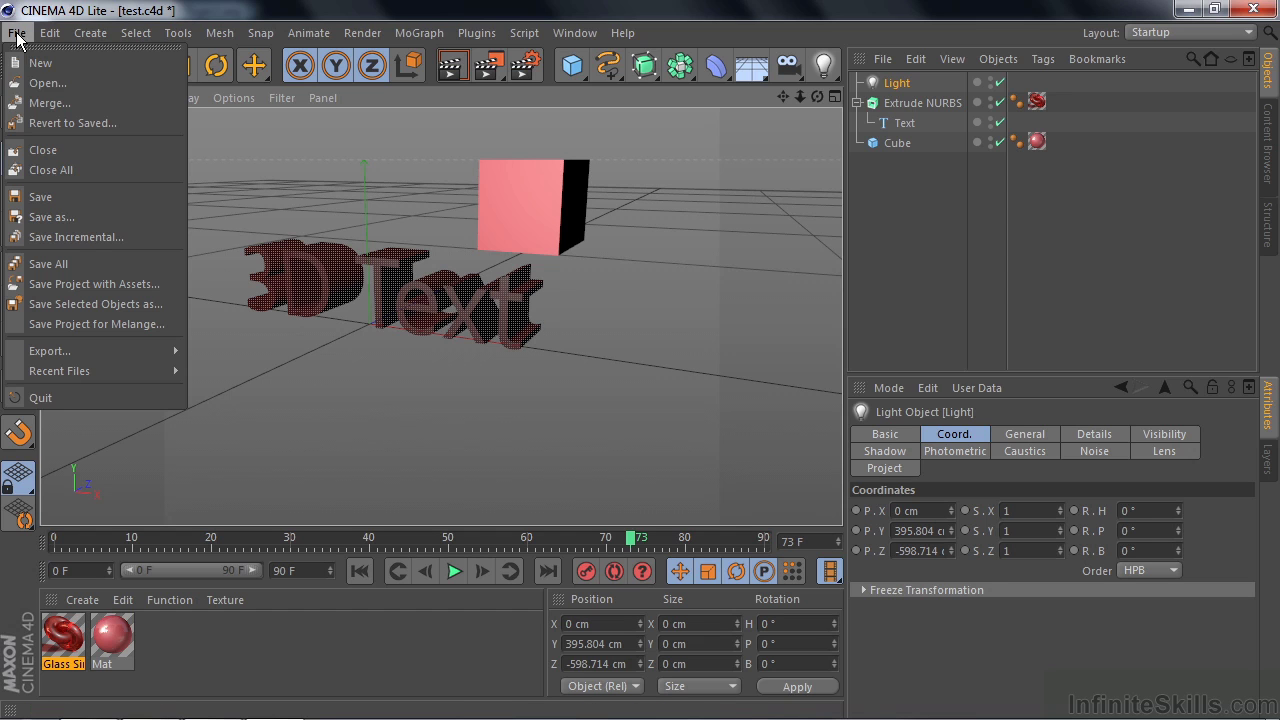
pyautogui.click(66, 201)
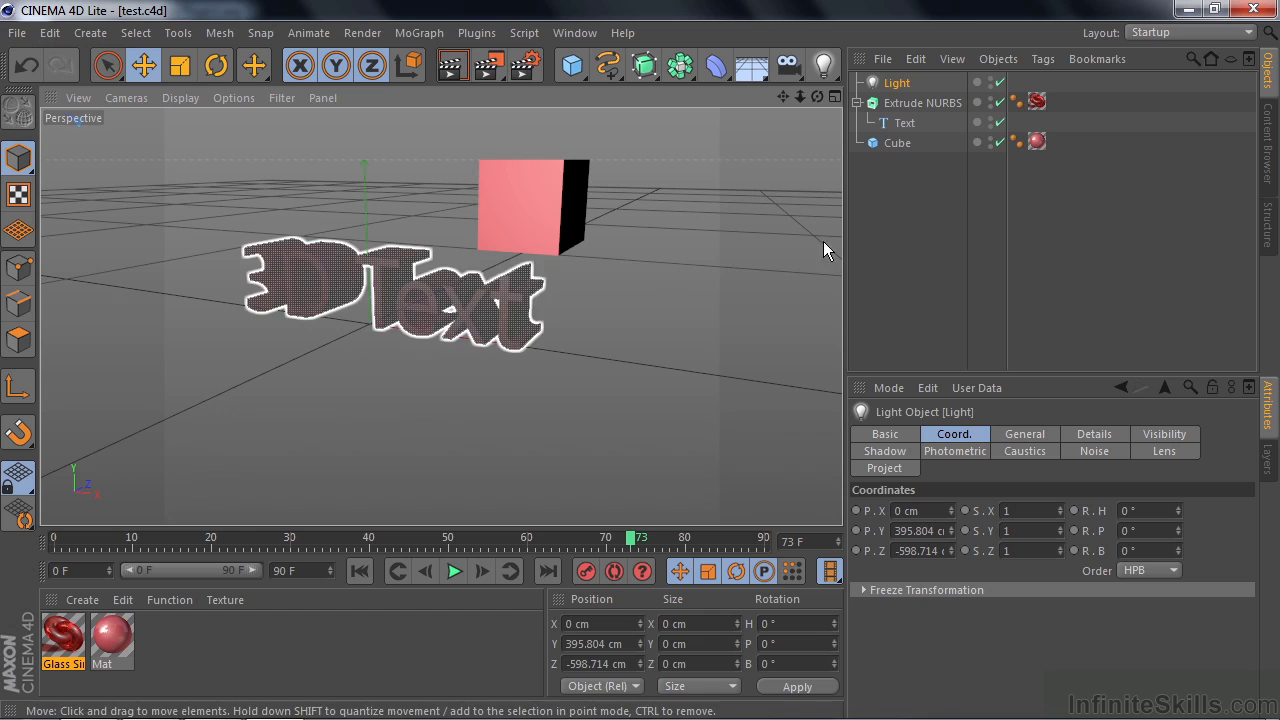
# Switch to After Effects, create a composition from the test.c4d footage, and scrub its timeline to 0:00:00:24.
pyautogui.click(1189, 9)
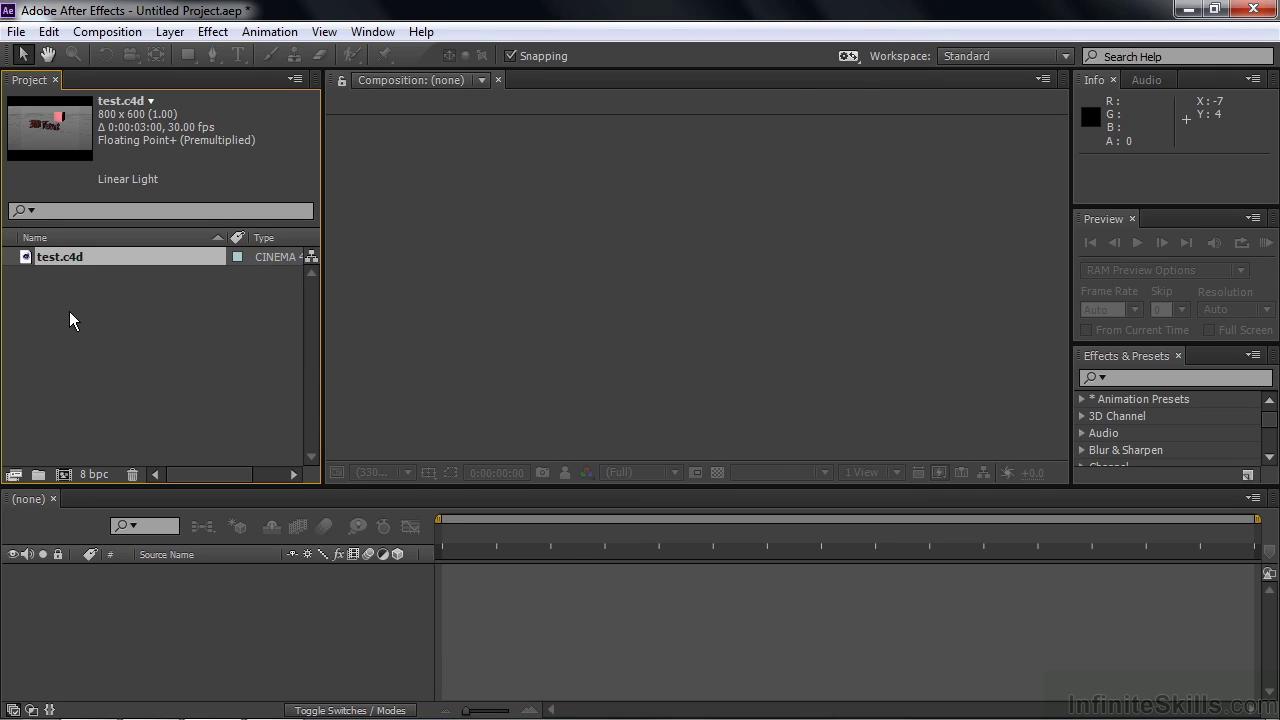
pyautogui.moveTo(25, 258); pyautogui.dragTo(62, 477)
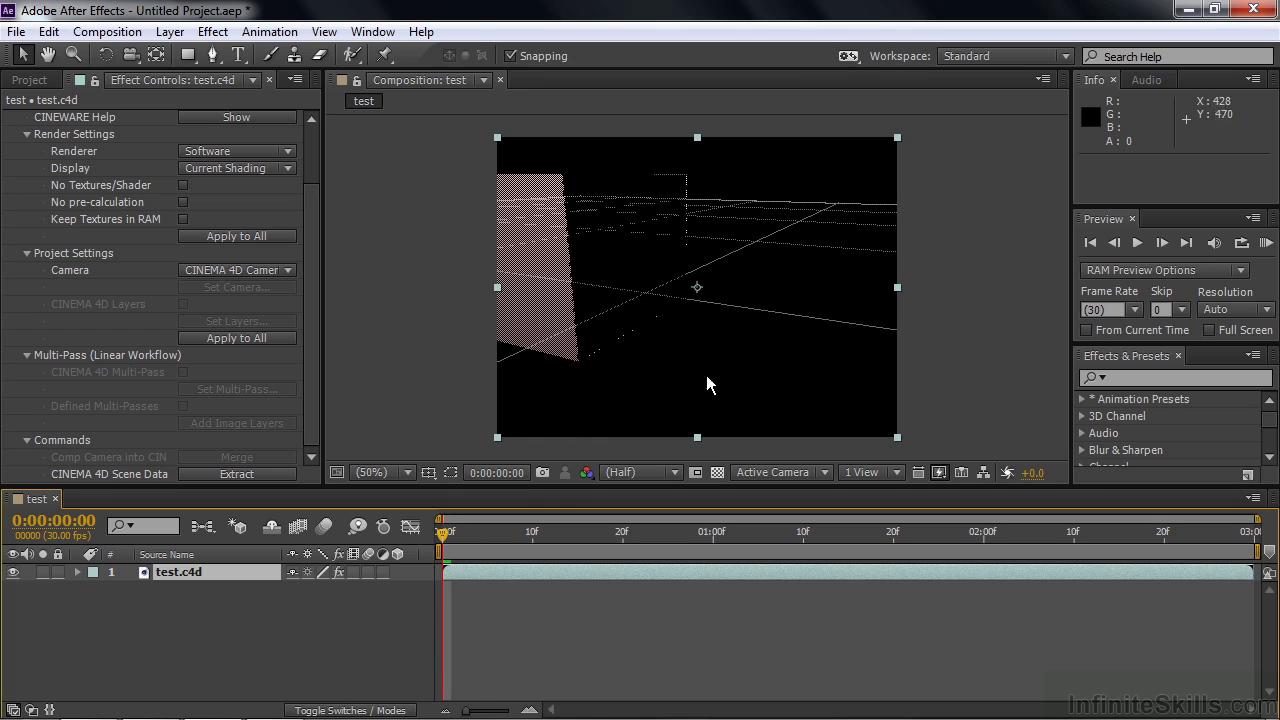
pyautogui.moveTo(446, 531); pyautogui.dragTo(660, 560)
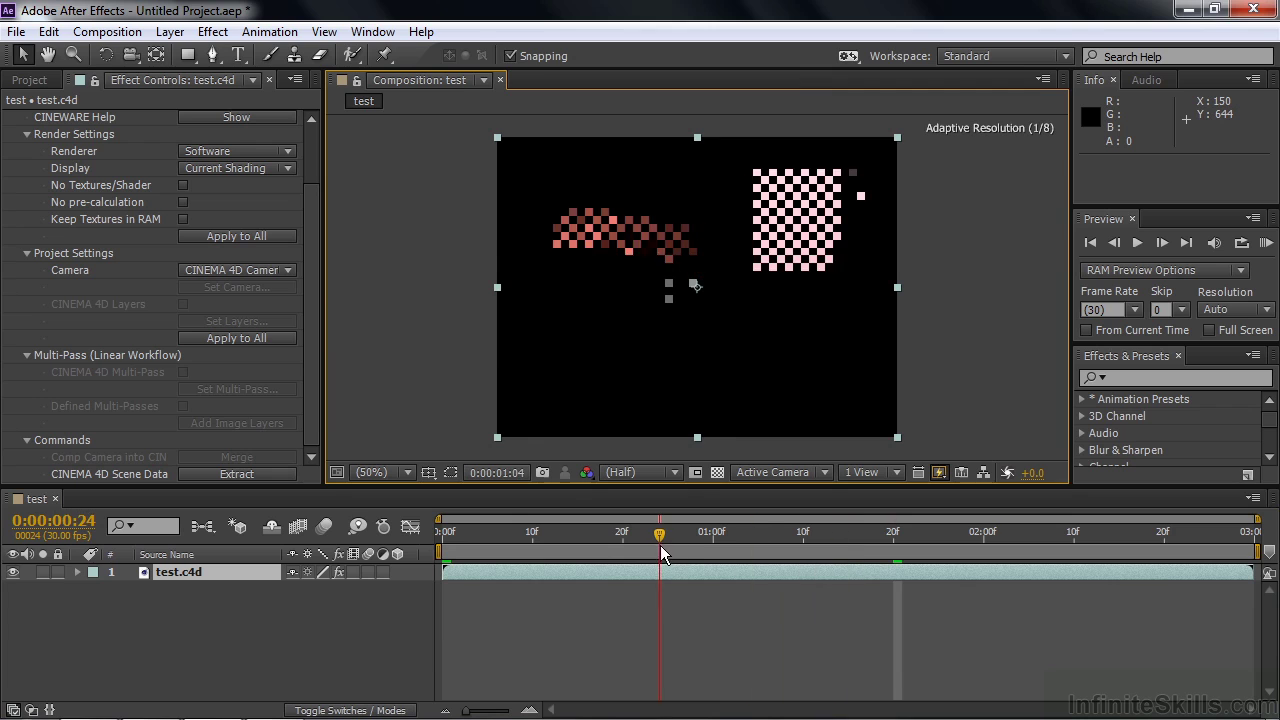
# Turn off the composition's adaptive-resolution fast previews and scrub the timeline to 0:00:01:05.
pyautogui.click(941, 474)
pyautogui.click(990, 497)
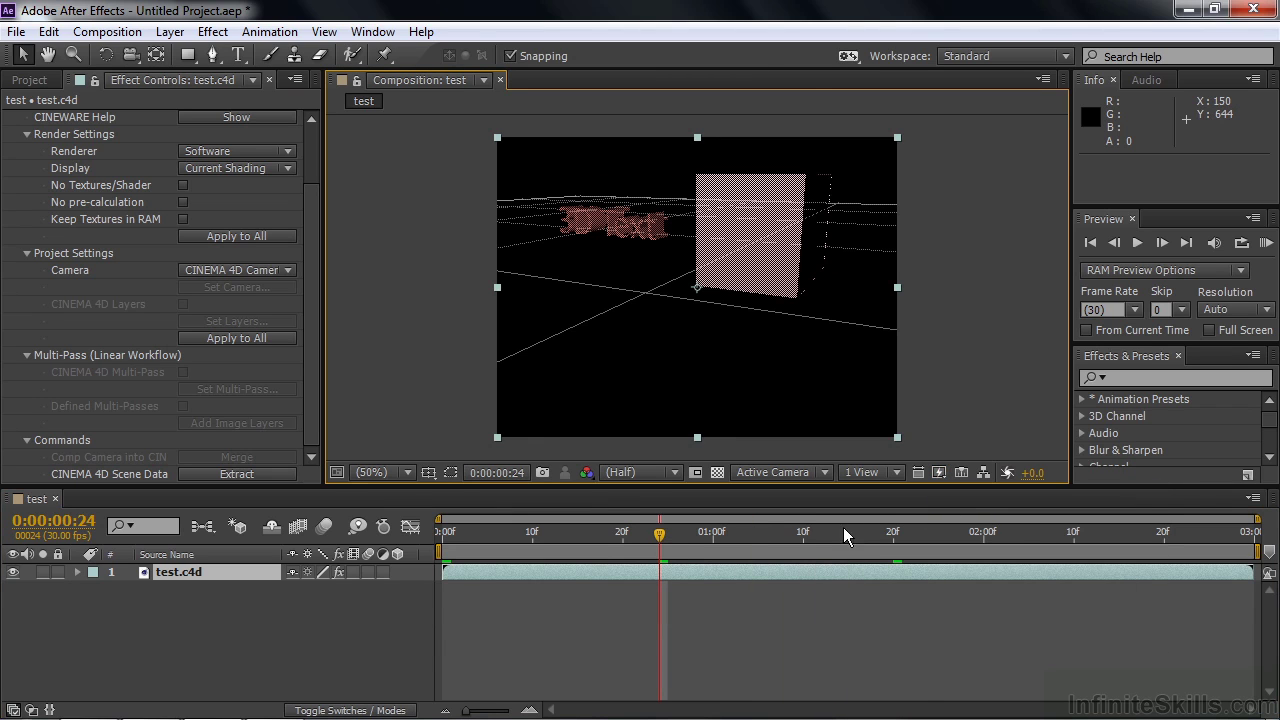
pyautogui.moveTo(663, 541); pyautogui.dragTo(752, 547)
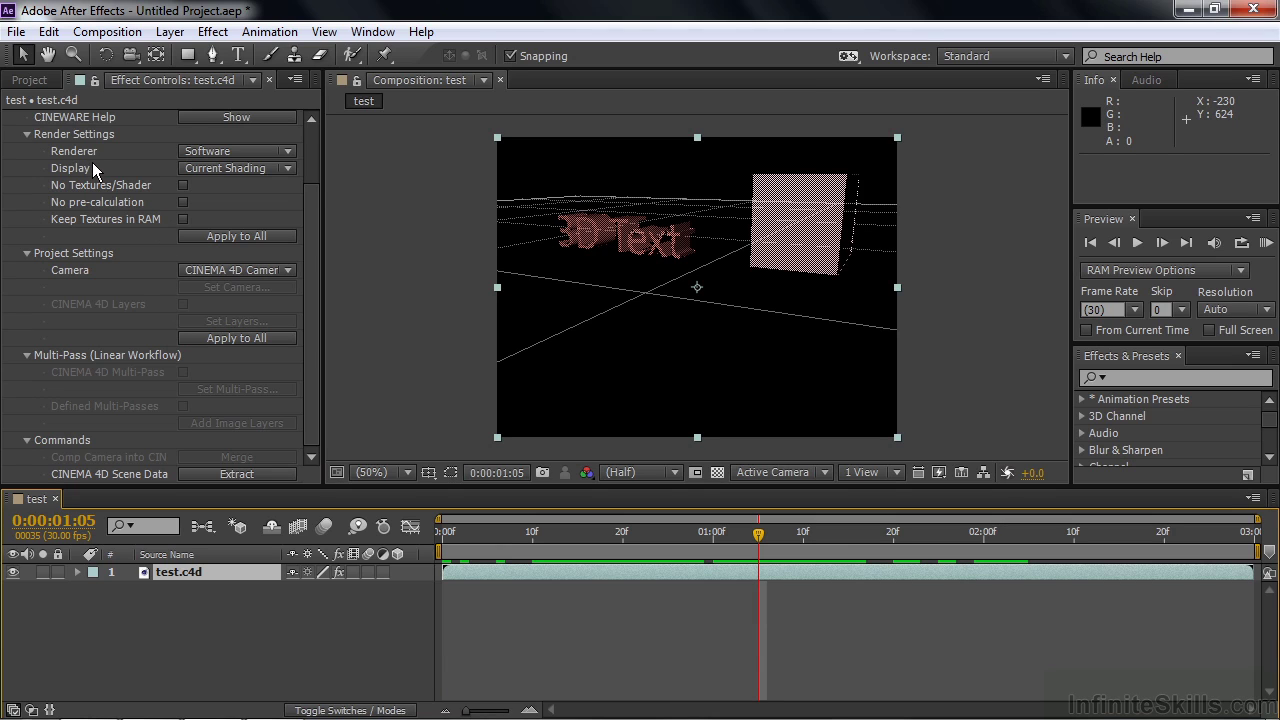
# Set the CINEWARE renderer to Standard (Draft) and scrub the composition to 0:00:02:05.
pyautogui.click(289, 151)
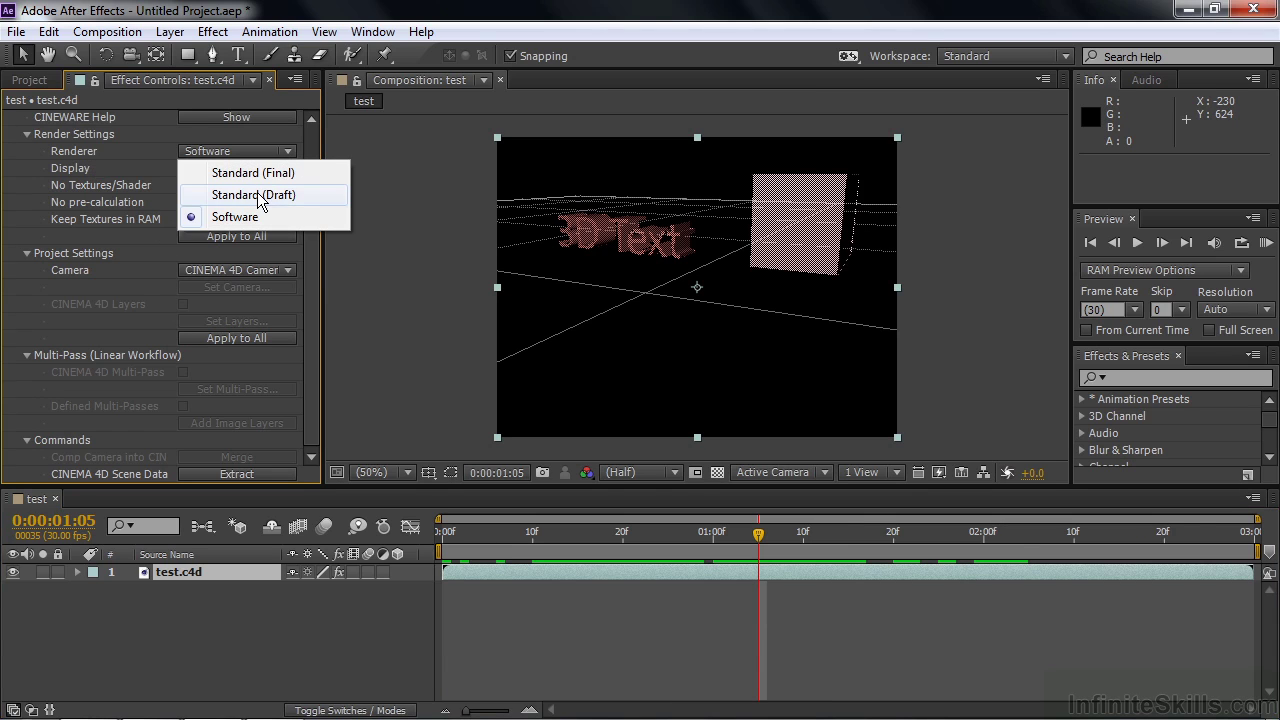
pyautogui.click(258, 195)
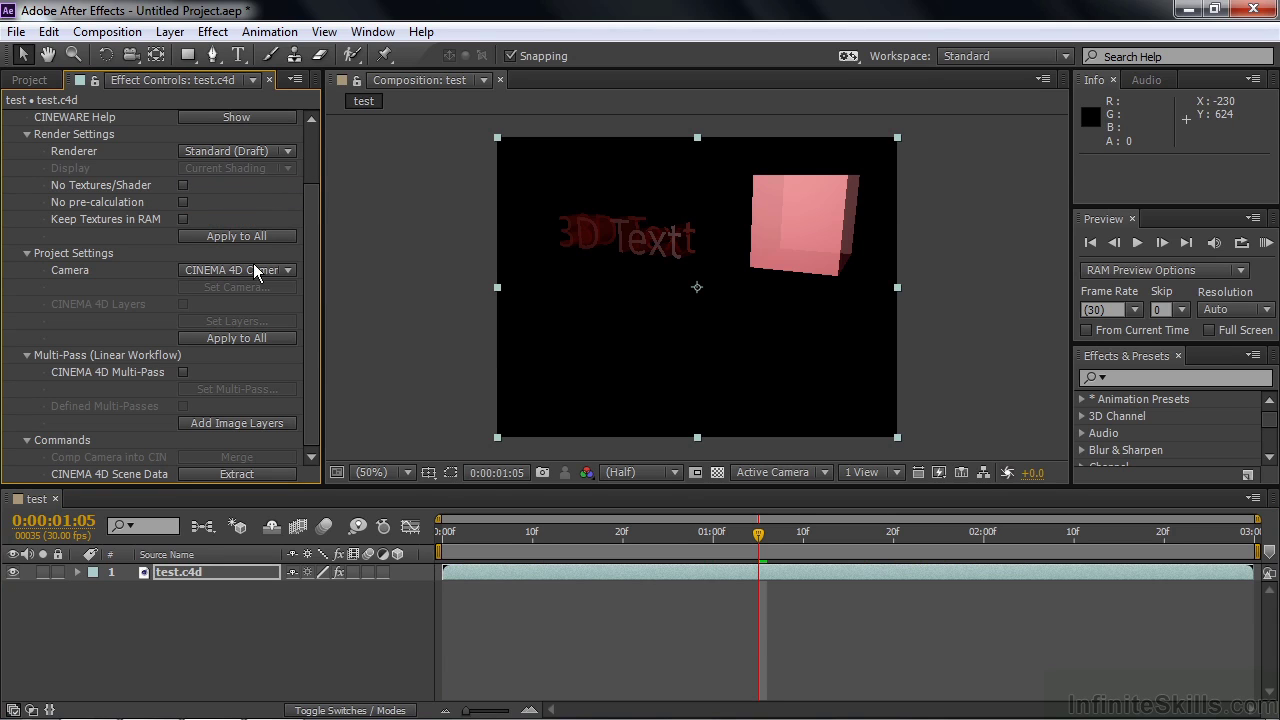
pyautogui.moveTo(758, 535); pyautogui.dragTo(1027, 540)
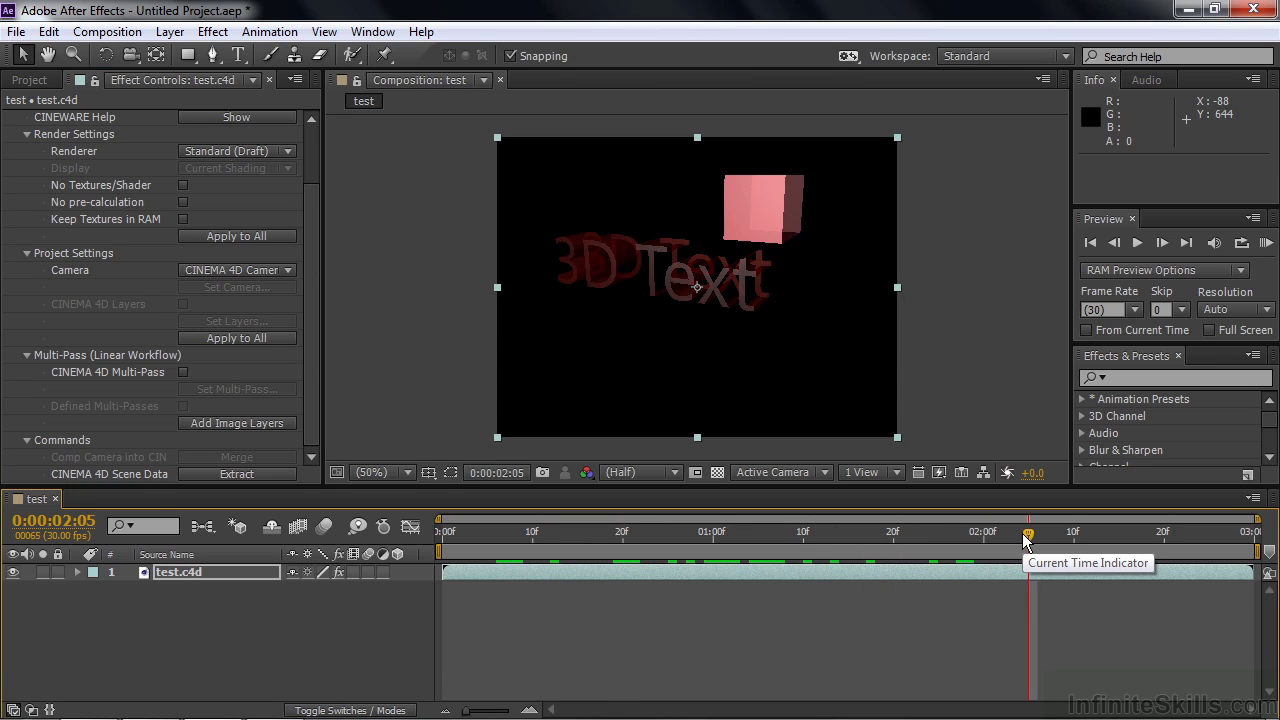